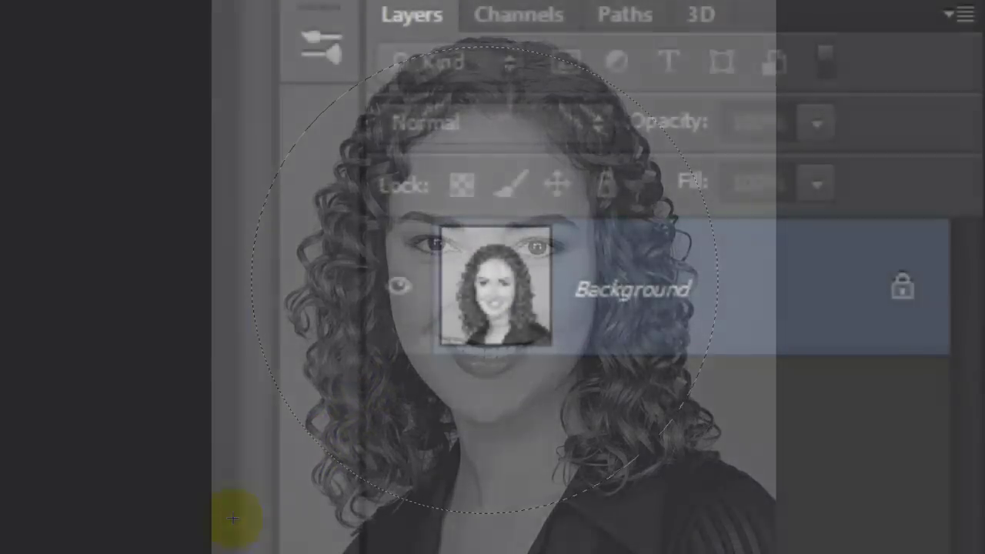
# Step: Duplicate the circular face onto Layer 1 and add a black-filled Layer 2 beneath it
pyautogui.hotkey('ctrl', 'j')
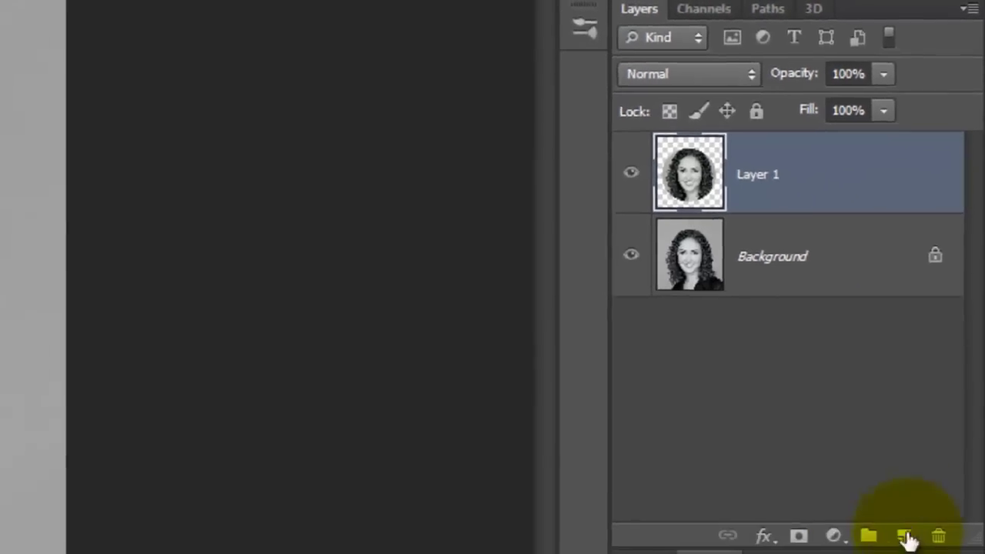
pyautogui.click(910, 519)
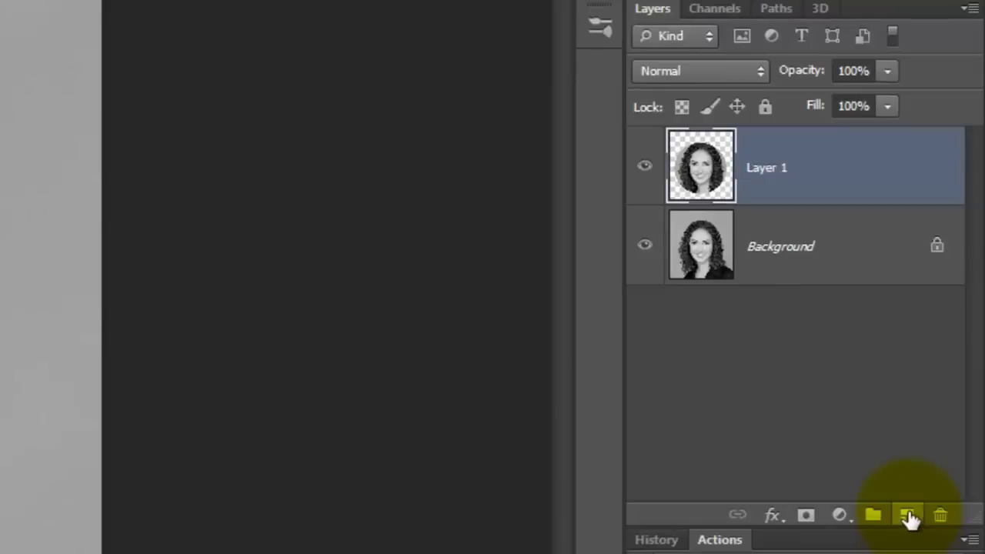
pyautogui.press('ctrl')
pyautogui.keyDown('ctrl'); pyautogui.click(910, 520); pyautogui.keyUp('ctrl')
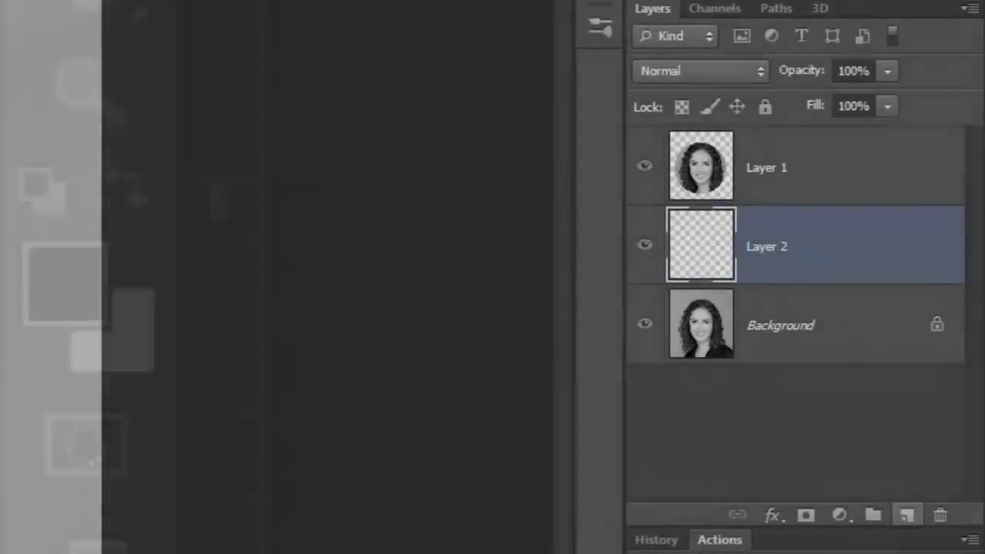
pyautogui.hotkey('alt', 'Delete')
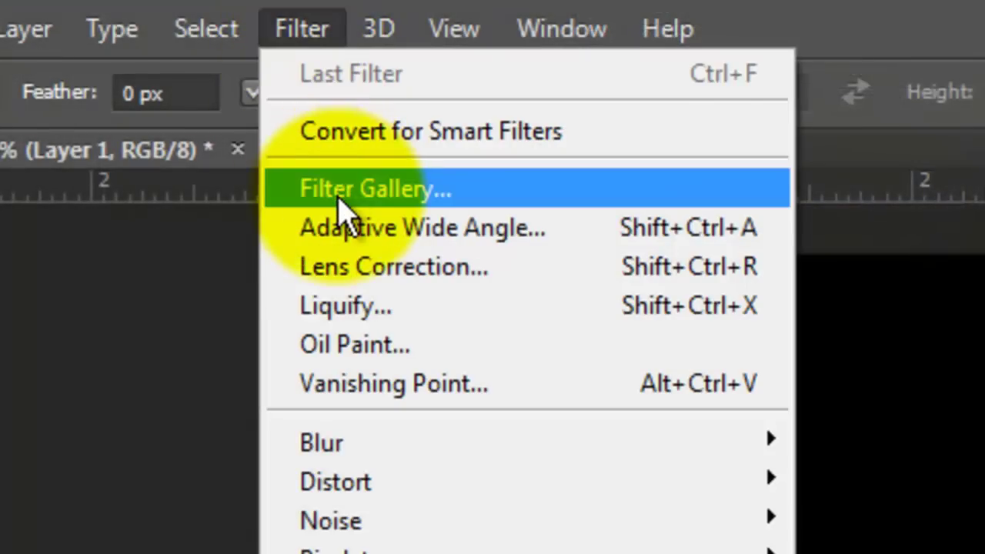
# Step: Open the Filter Gallery to give the face a Sketch > Bas Relief texture
pyautogui.click(336, 200)
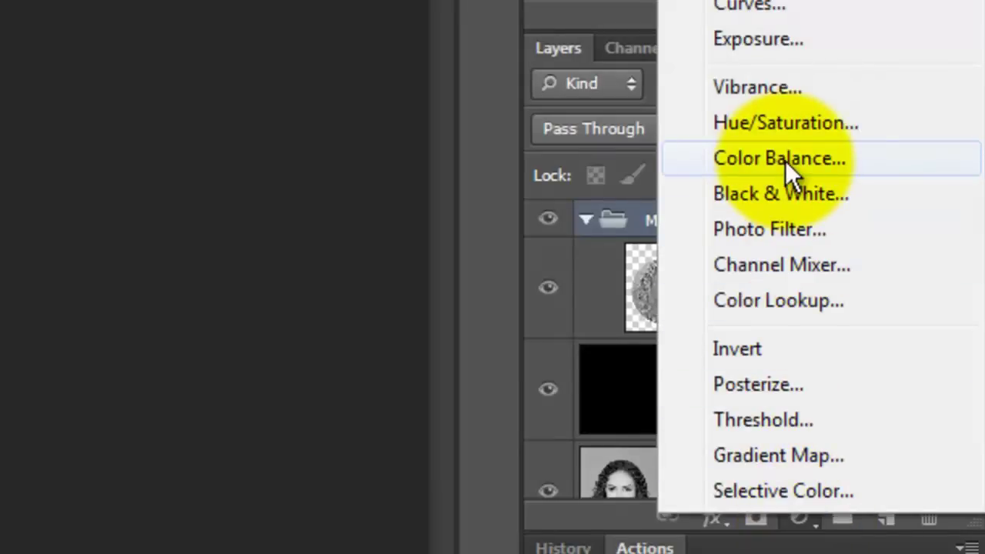
# Step: Add a Color Balance layer above the MEDAL group with midtones 74, 25, -82
pyautogui.click(785, 160)
pyautogui.moveTo(659, 307); pyautogui.dragTo(672, 213)
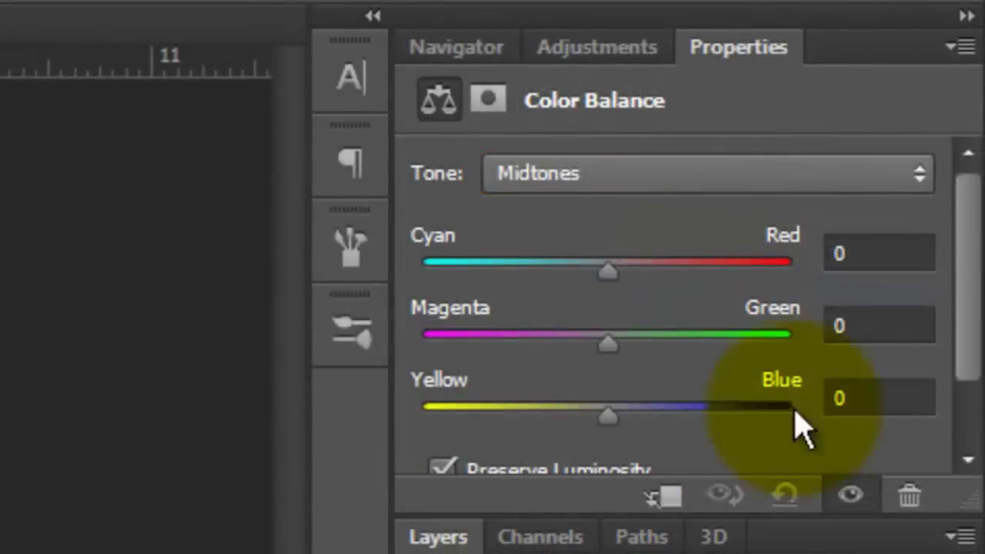
pyautogui.click(851, 258)
pyautogui.write('74')
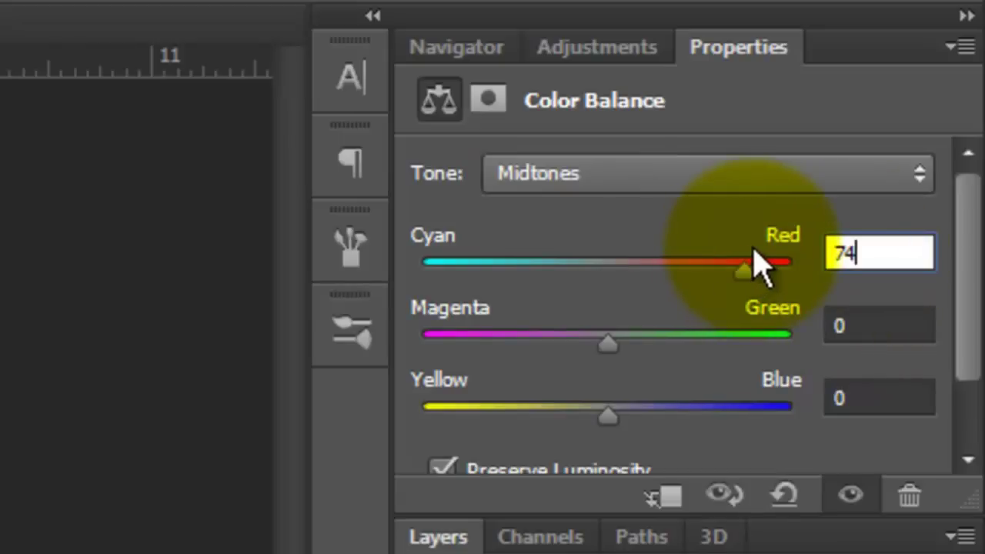
pyautogui.click(852, 323)
pyautogui.write('25')
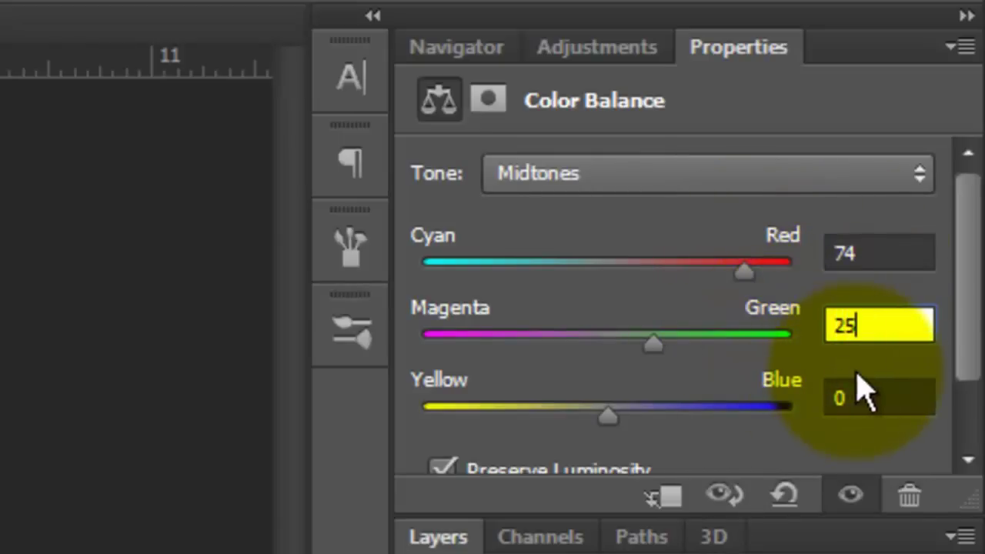
pyautogui.click(869, 399)
pyautogui.write('-82')
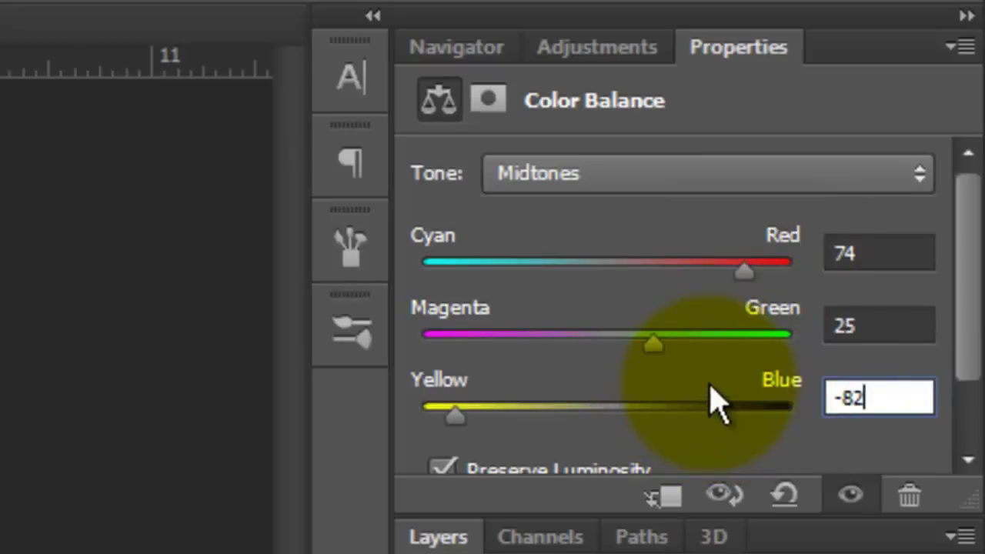
# Step: Set the Color Balance shadows to 20, 0, -61
pyautogui.click(750, 179)
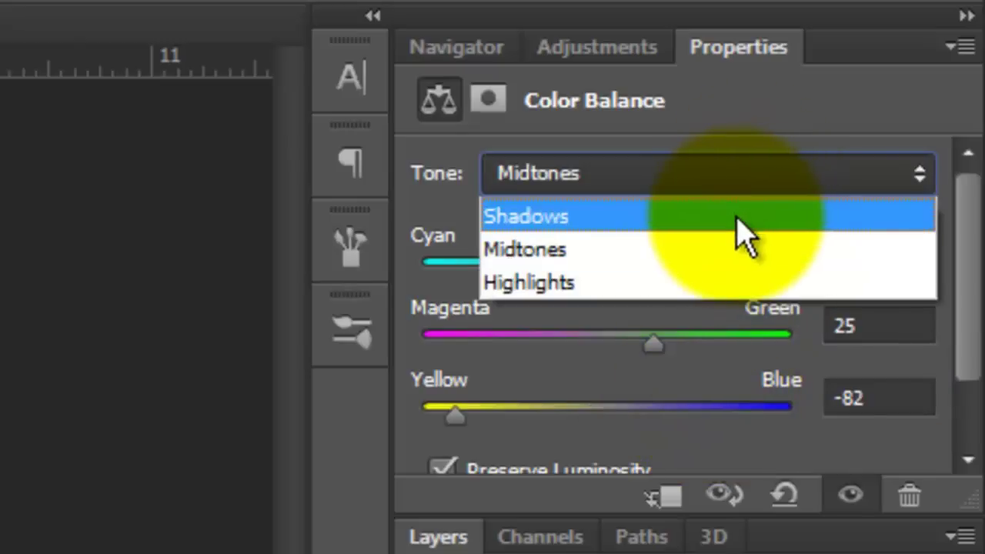
pyautogui.click(737, 221)
pyautogui.click(857, 256)
pyautogui.write('20')
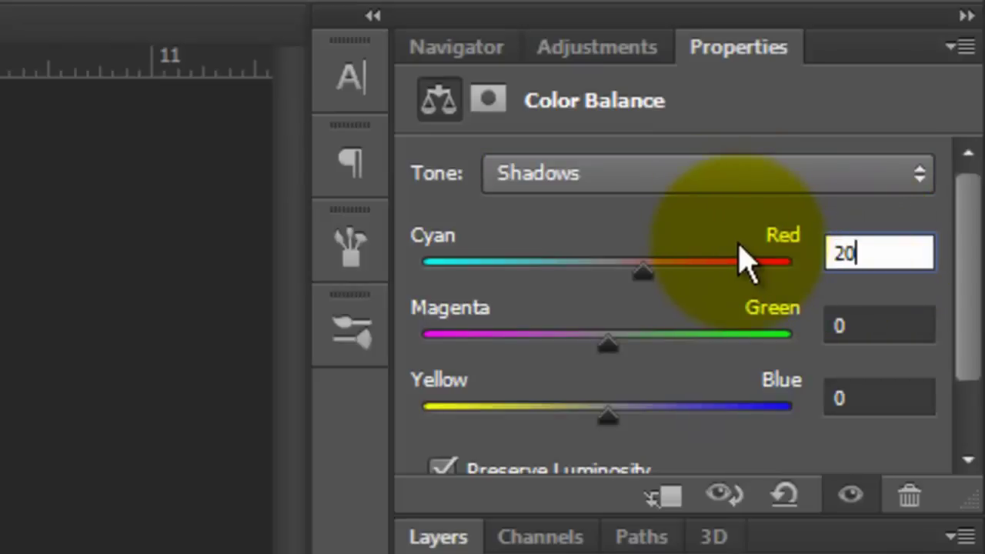
pyautogui.press('Return')
pyautogui.click(870, 398)
pyautogui.write('-')
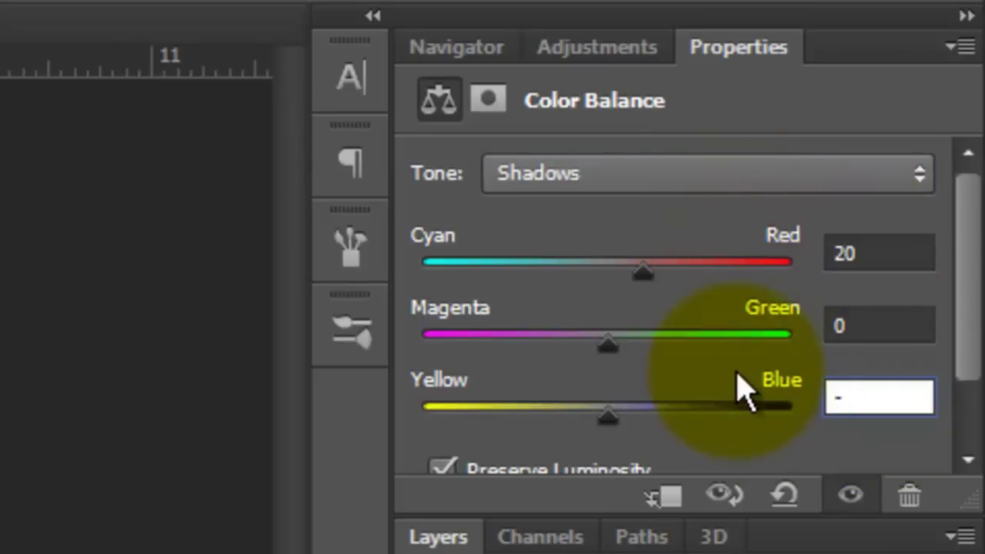
pyautogui.write('61')
# Step: Set the highlights to 26, 19, -40 and clip the Color Balance to MEDAL
pyautogui.click(769, 183)
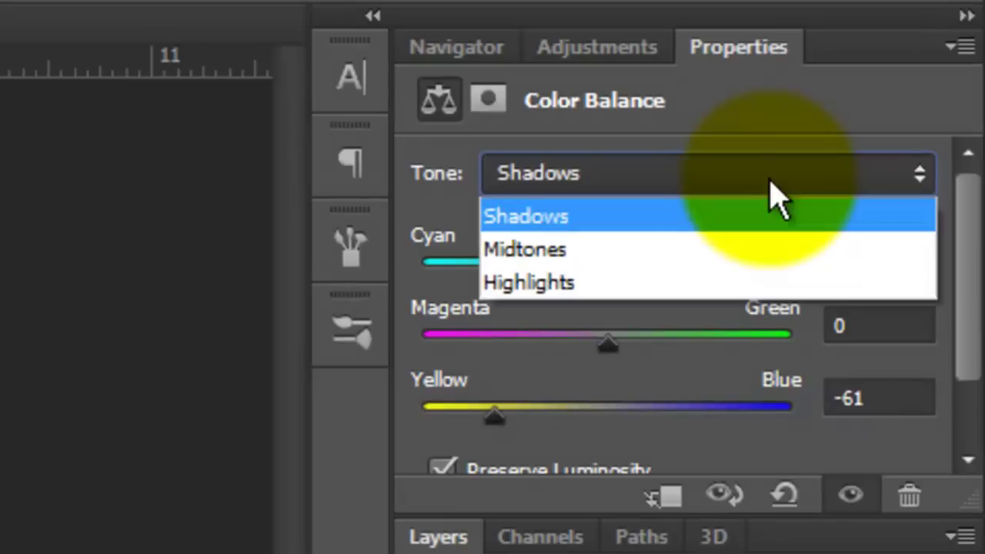
pyautogui.click(750, 282)
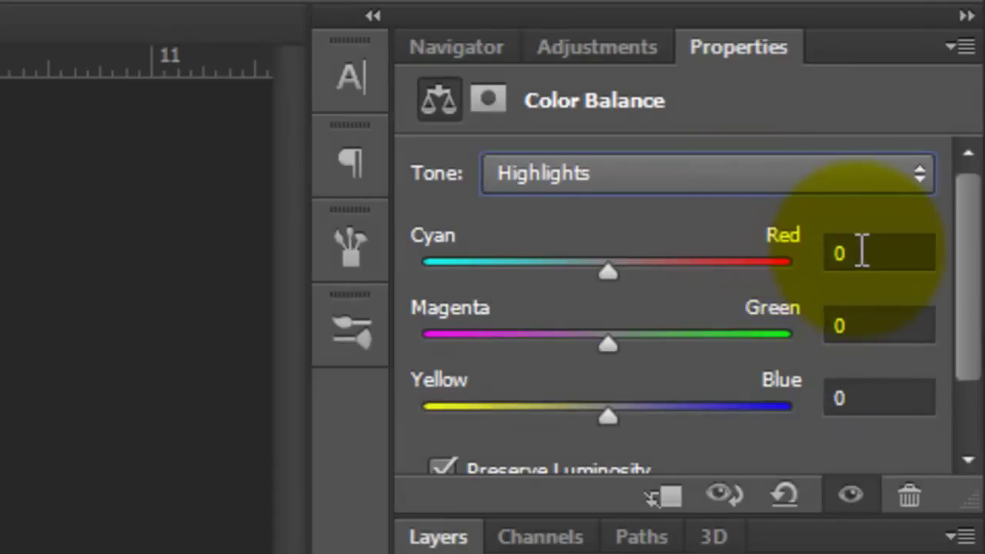
pyautogui.click(864, 251)
pyautogui.write('26')
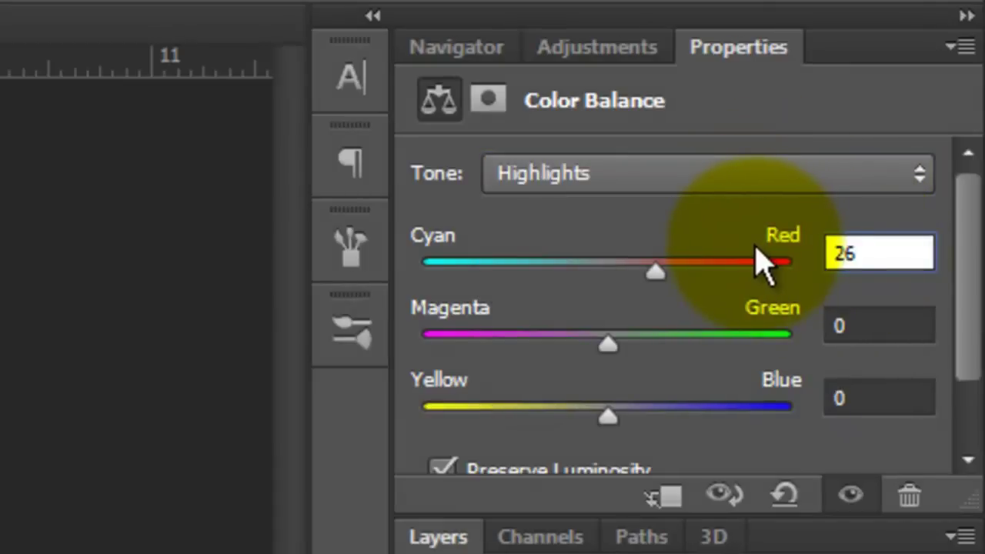
pyautogui.click(859, 323)
pyautogui.write('19')
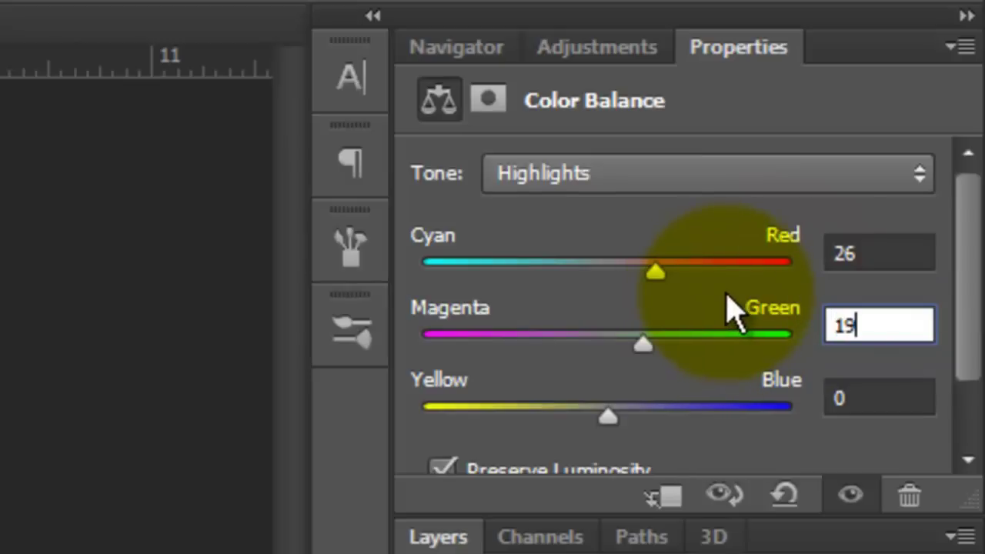
pyautogui.press('Return')
pyautogui.click(835, 397)
pyautogui.write('-40')
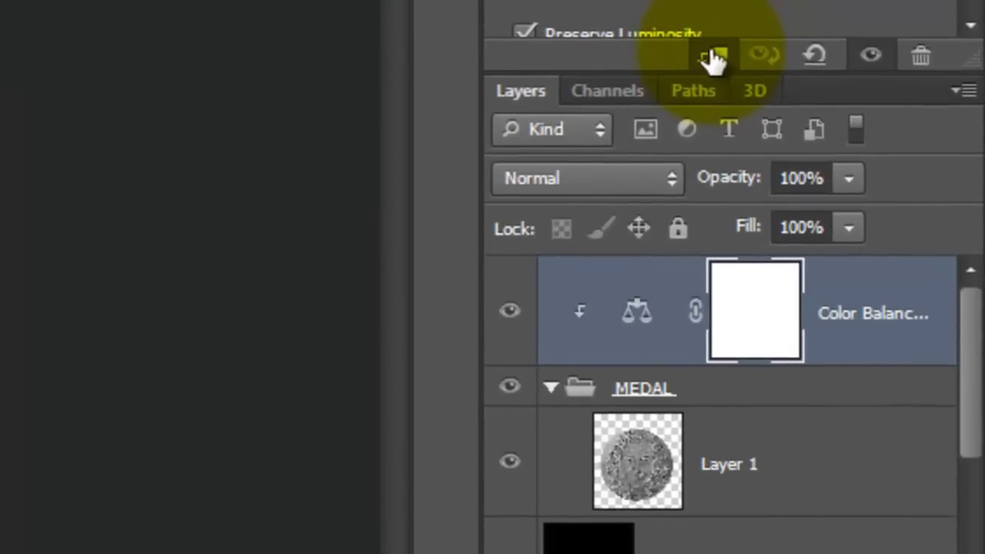
pyautogui.click(709, 57)
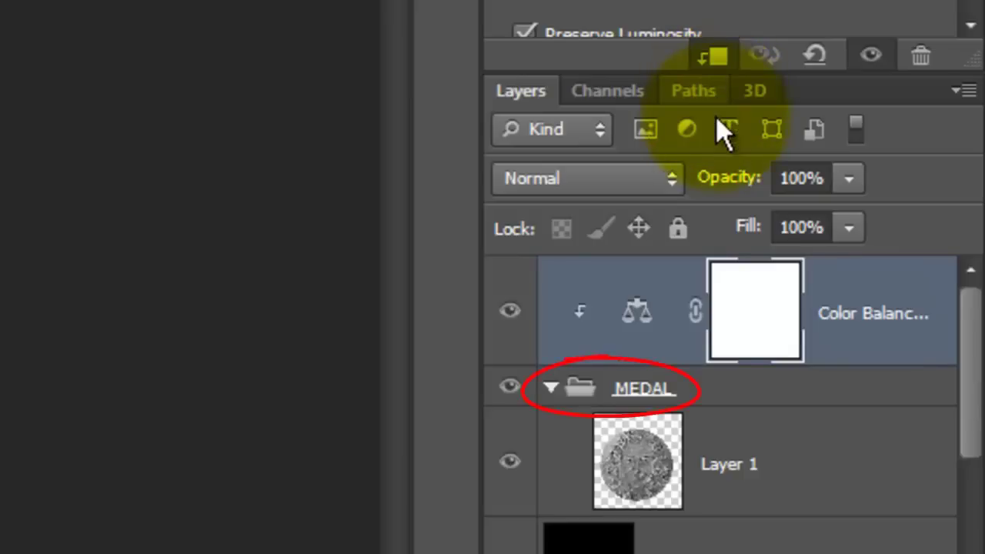
# Step: Add Bevel & Emboss to Layer 1 with 52% depth and direction Down
pyautogui.click(652, 461)
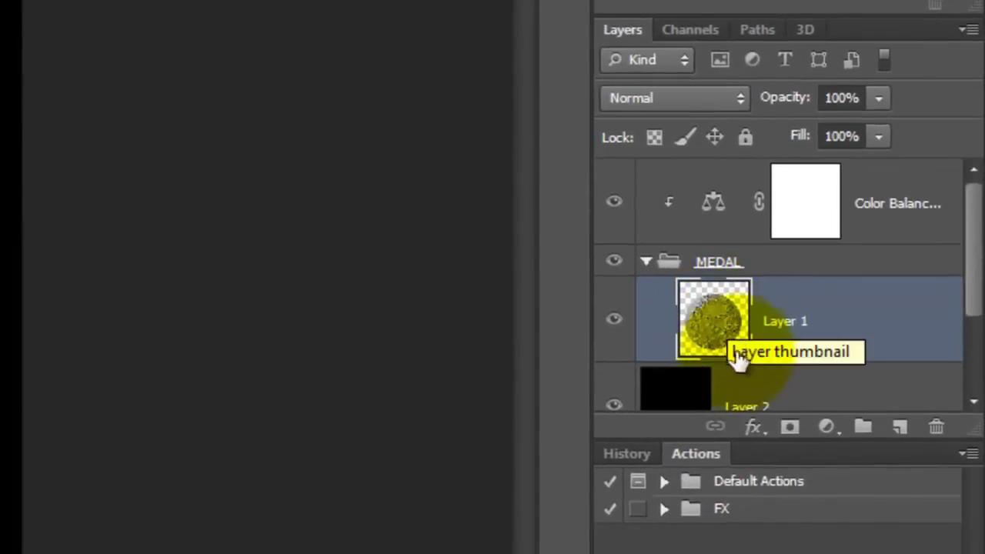
pyautogui.click(753, 427)
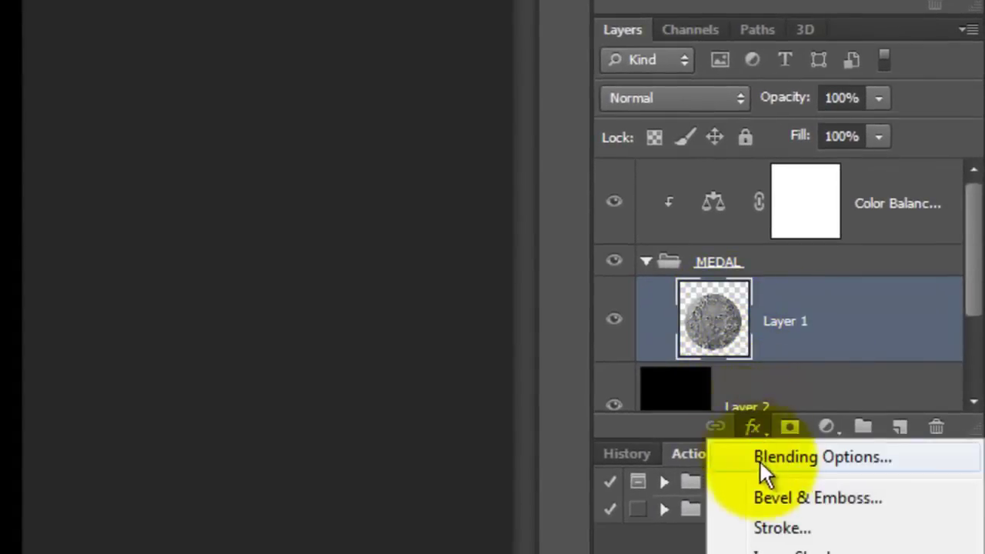
pyautogui.click(775, 498)
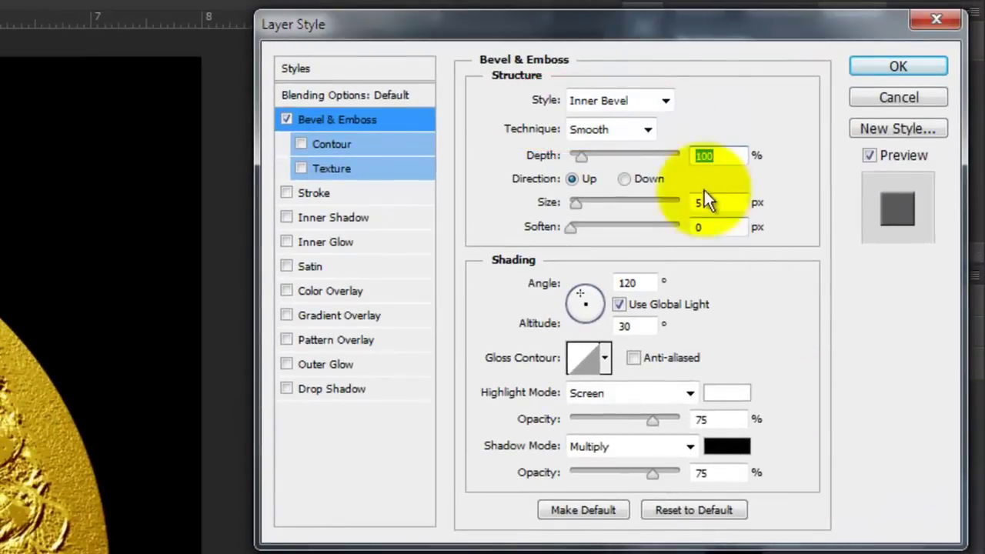
pyautogui.click(724, 157)
pyautogui.doubleClick(724, 156)
pyautogui.write('52')
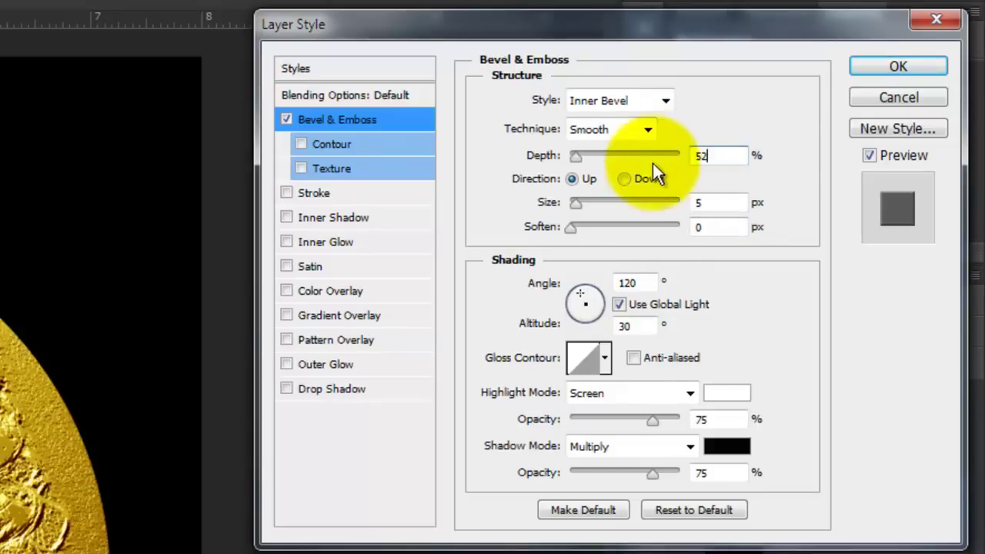
pyautogui.click(624, 180)
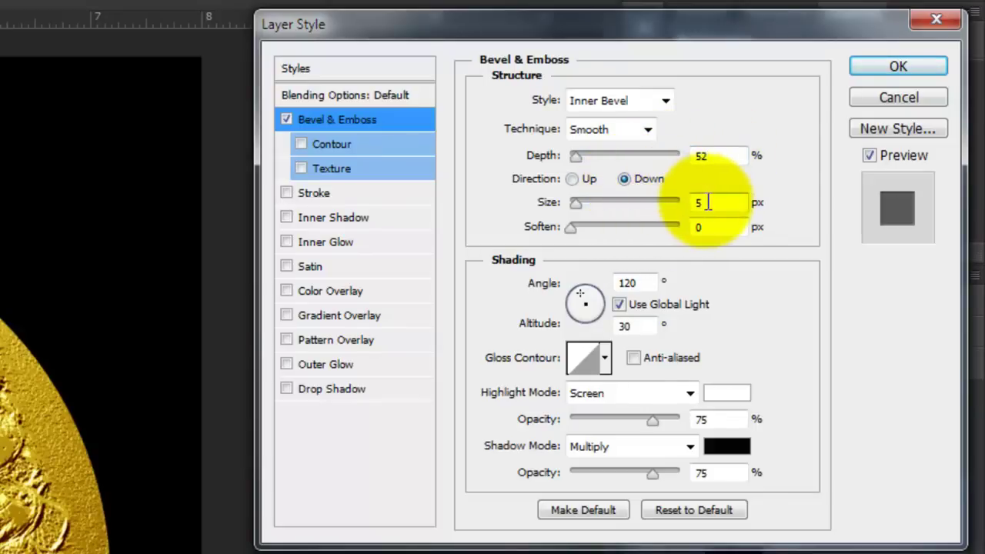
# Step: Finish the bevel with size 90 px, highlight 57% and shadow 60% opacity
pyautogui.doubleClick(698, 202)
pyautogui.write('90')
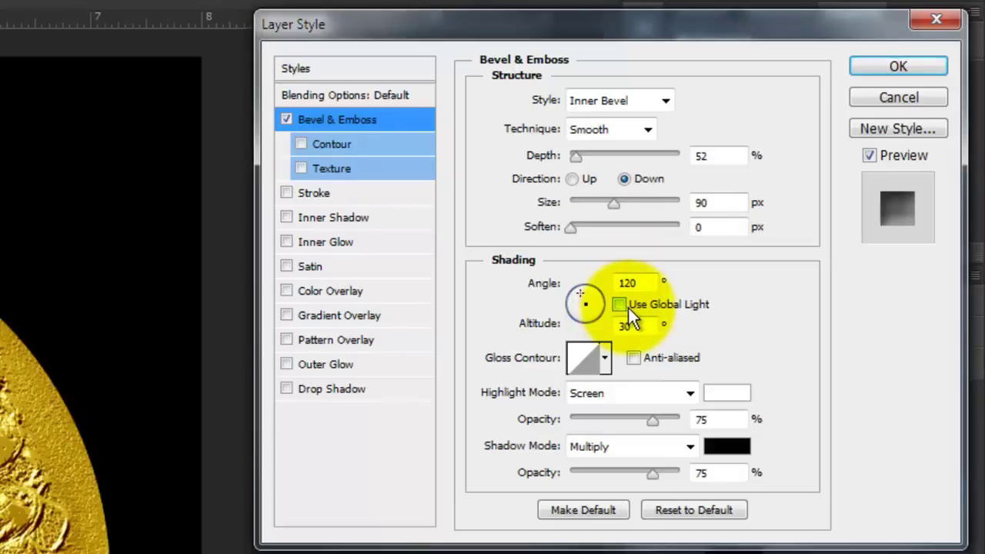
pyautogui.doubleClick(698, 419)
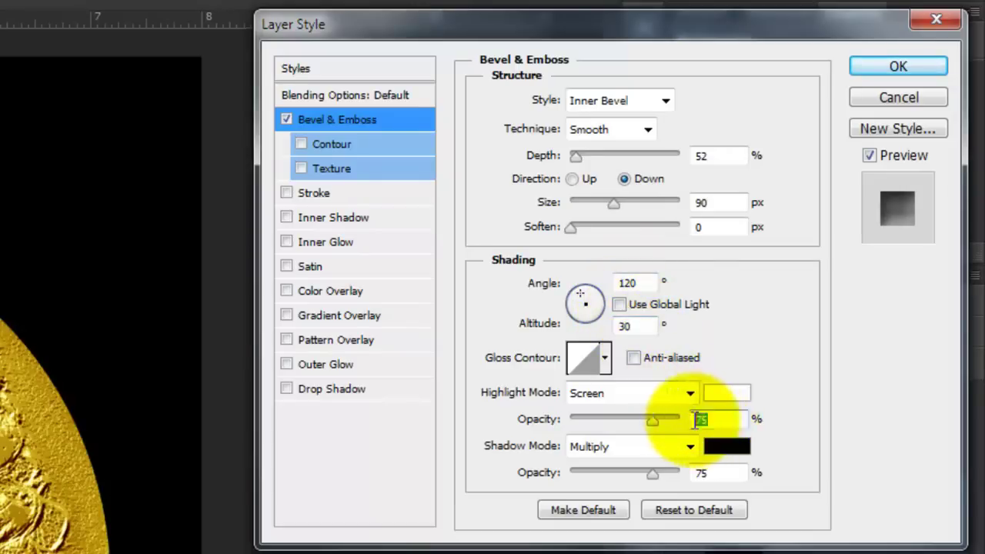
pyautogui.write('57')
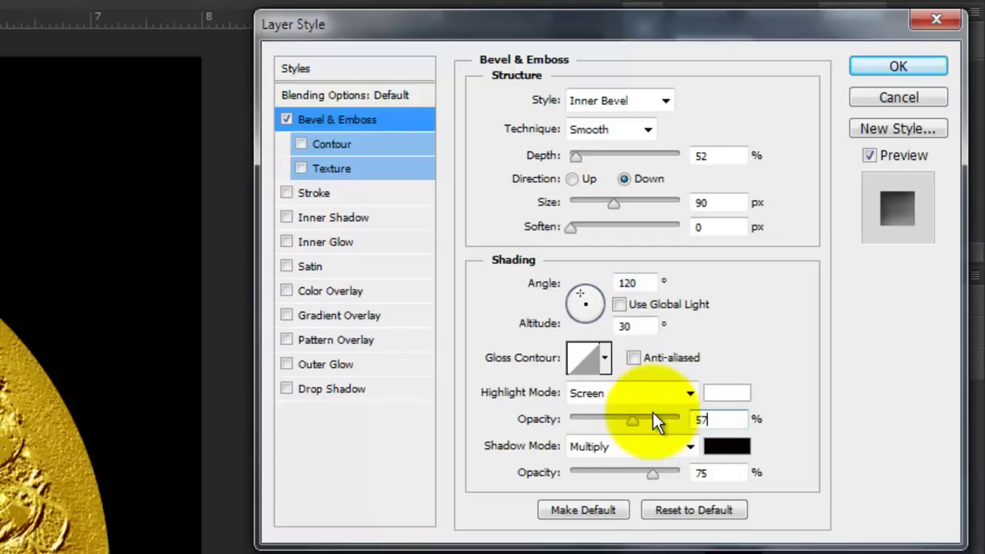
pyautogui.doubleClick(701, 472)
pyautogui.write('60')
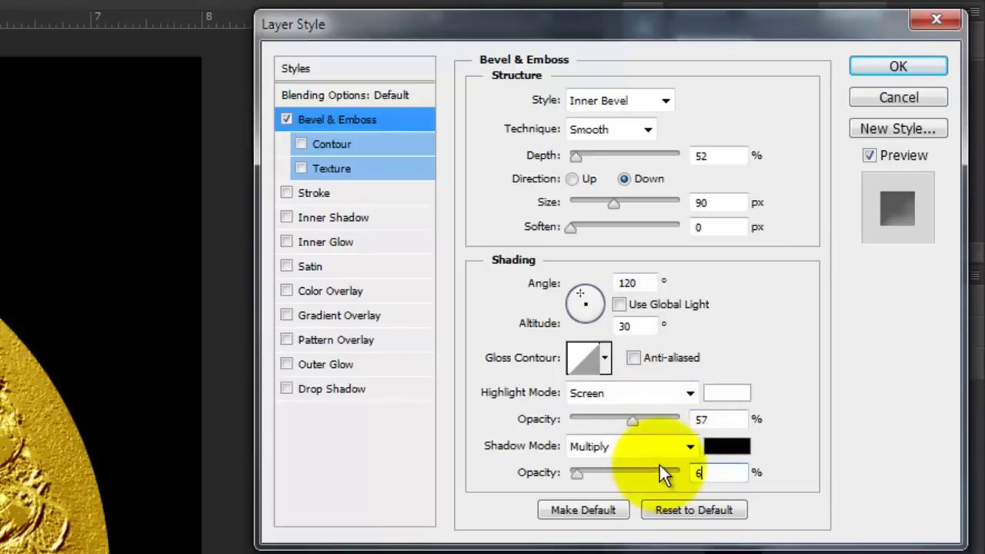
pyautogui.click(895, 67)
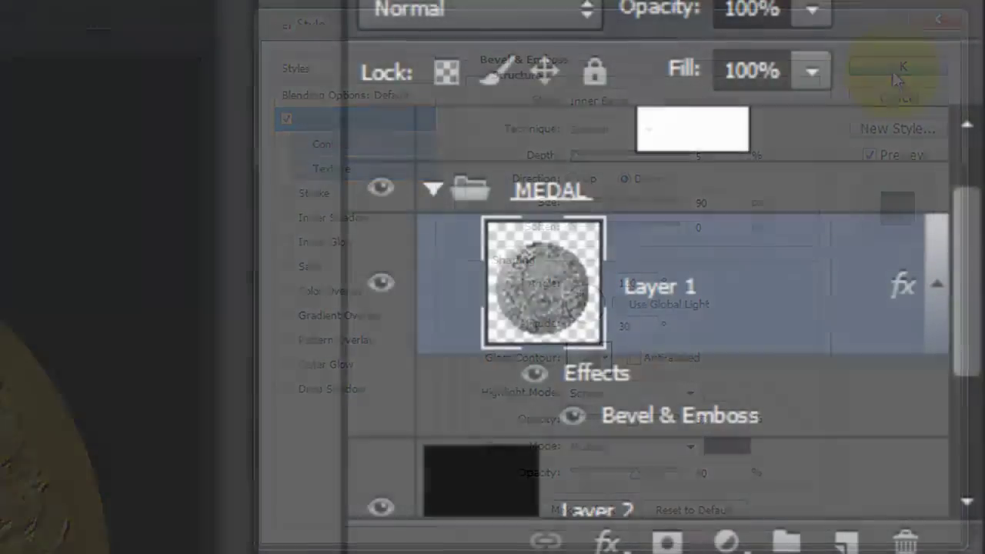
# Step: Load Layer 1's circular outline as a selection
pyautogui.keyDown('ctrl'); pyautogui.click(548, 300); pyautogui.keyUp('ctrl')
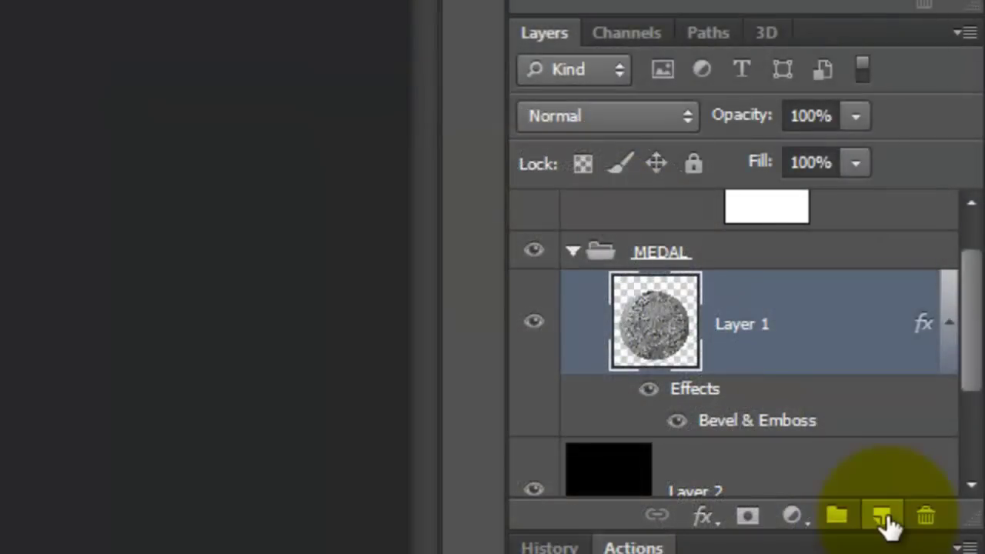
# Step: Create Layer 3, mask it to the circle, and fill it with 50% grey 808080
pyautogui.keyDown('ctrl'); pyautogui.click(882, 517); pyautogui.keyUp('ctrl')
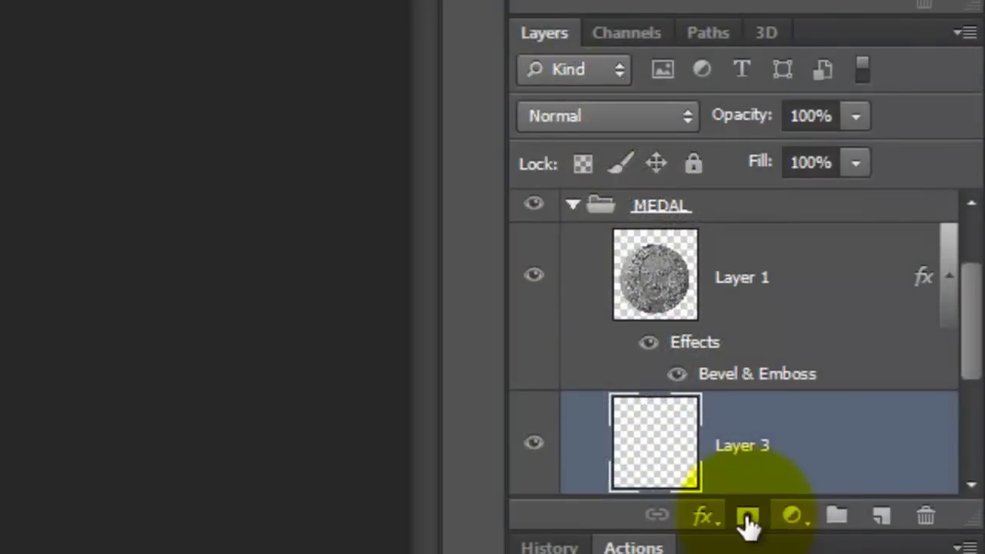
pyautogui.click(747, 519)
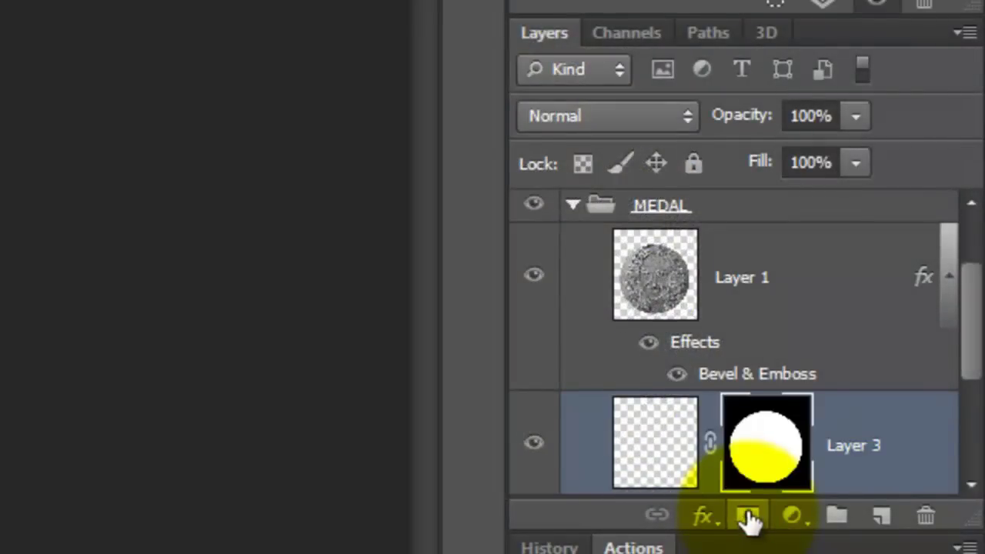
pyautogui.click(657, 453)
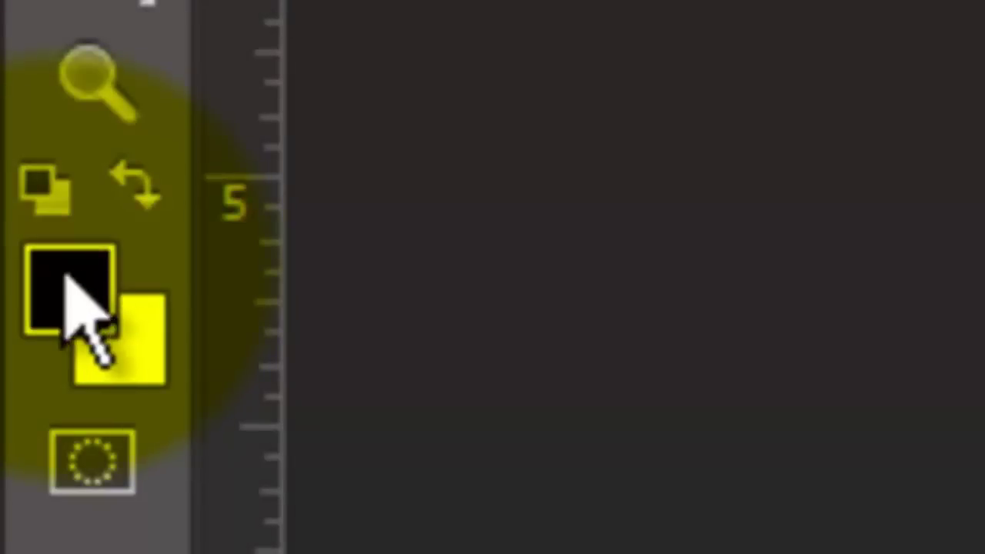
pyautogui.click(69, 281)
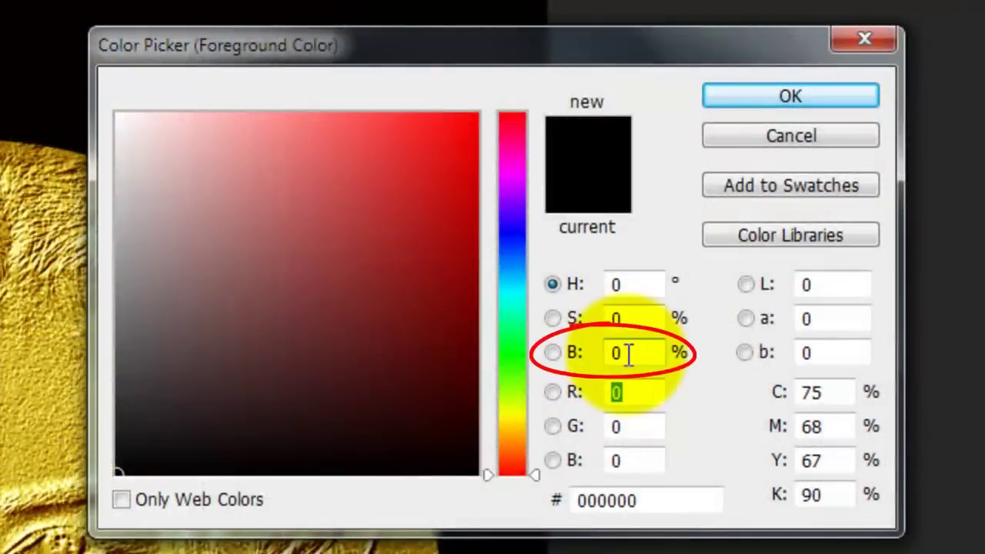
pyautogui.doubleClick(629, 354)
pyautogui.write('50')
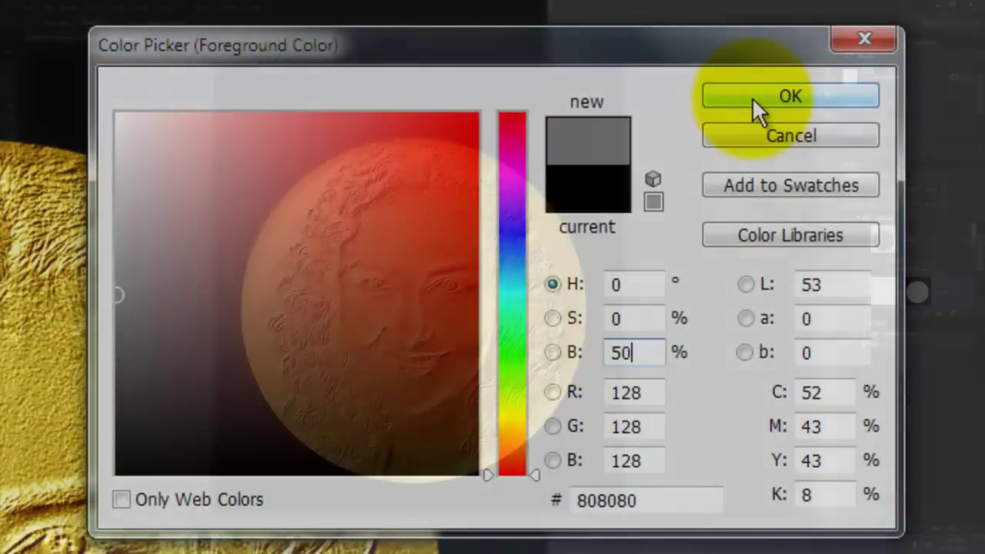
pyautogui.click(752, 97)
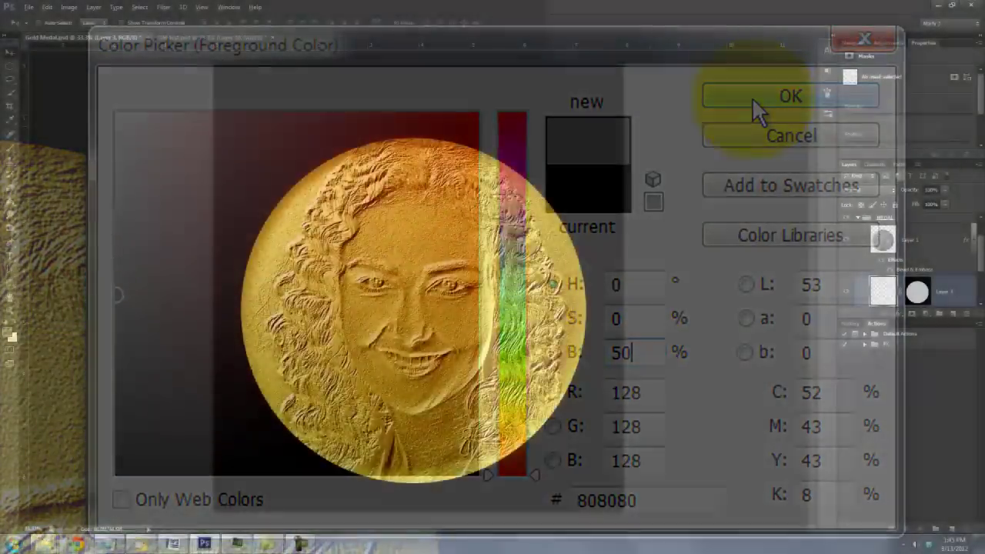
pyautogui.hotkey('alt', 'Delete')
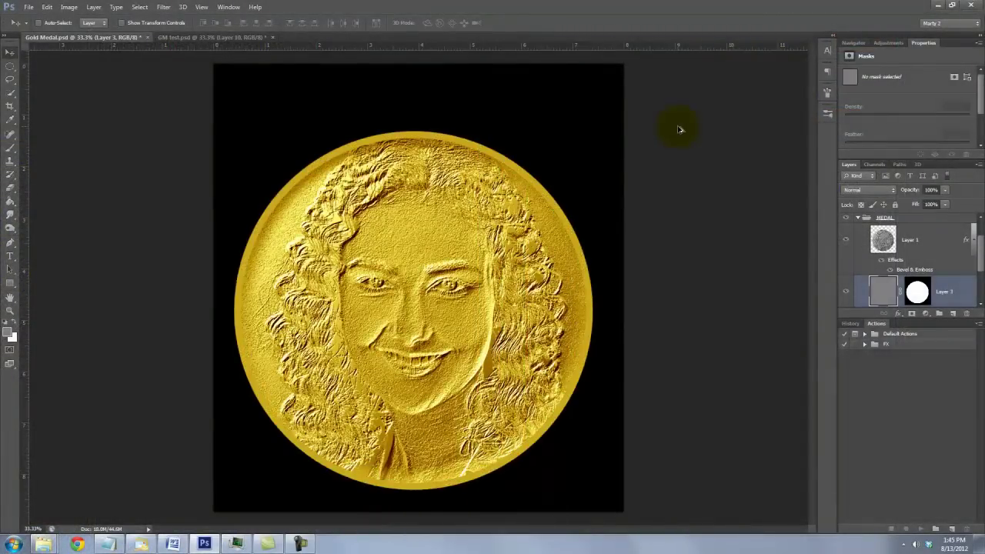
# Step: Add Bevel & Emboss to Layer 3 with 52% depth and direction Down
pyautogui.scroll(-1, 908, 284)
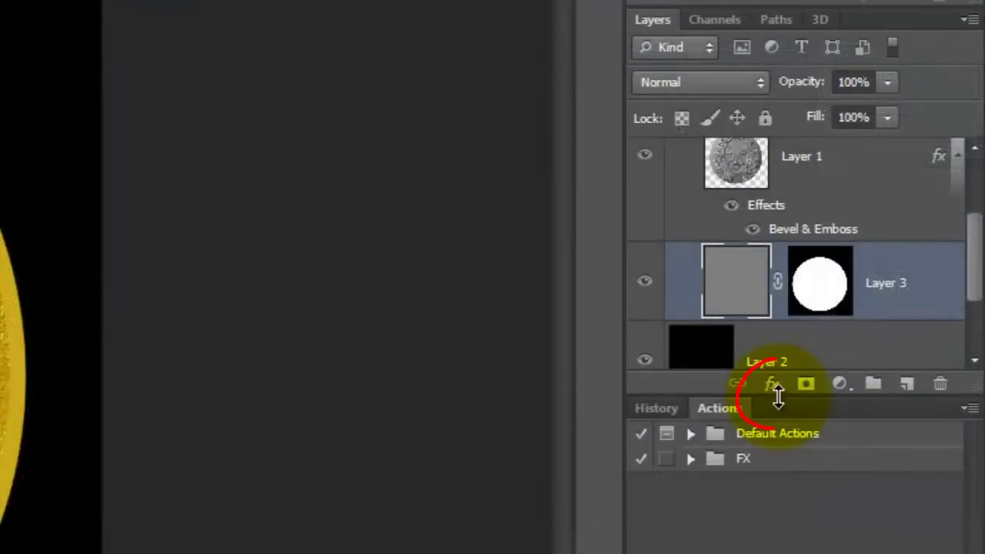
pyautogui.moveTo(778, 396); pyautogui.dragTo(783, 476)
pyautogui.click(771, 468)
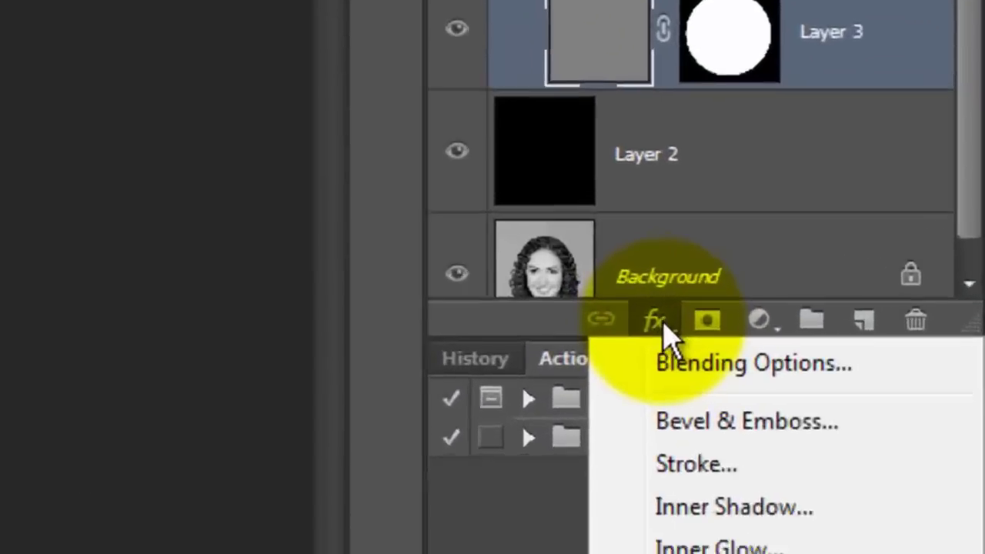
pyautogui.click(589, 315)
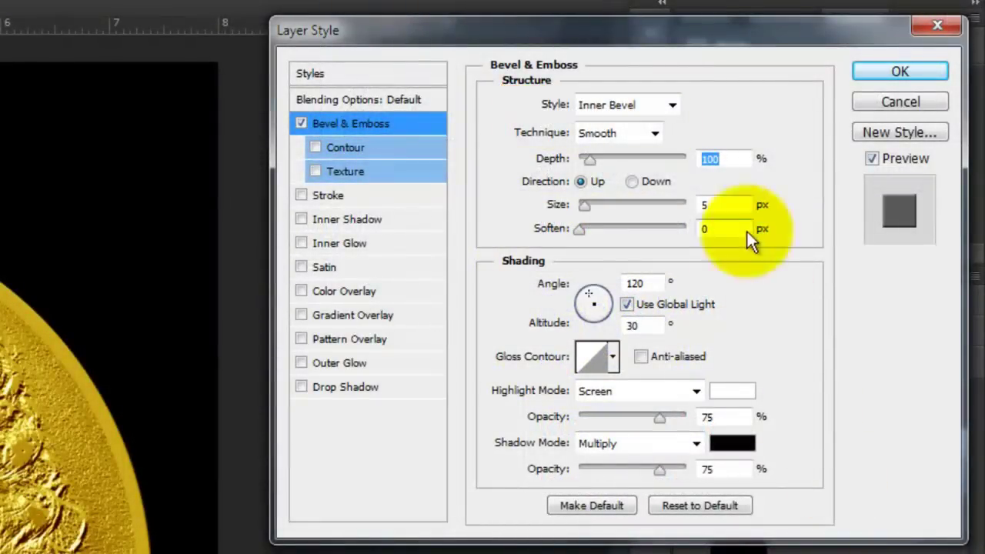
pyautogui.write('52')
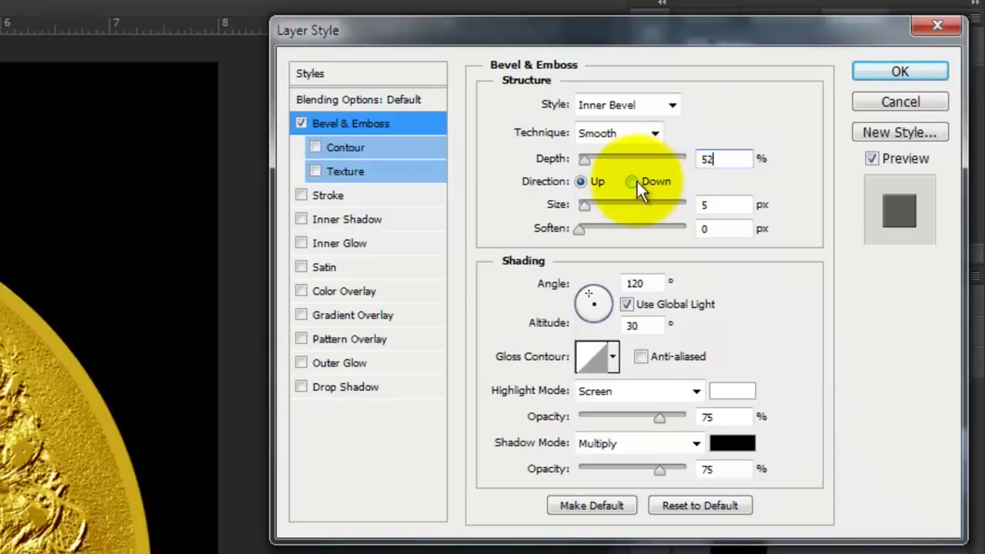
pyautogui.click(635, 182)
# Step: Set the bevel size to 90 px, highlight 57% and shadow 60%, then apply
pyautogui.press('Tab')
pyautogui.write('90')
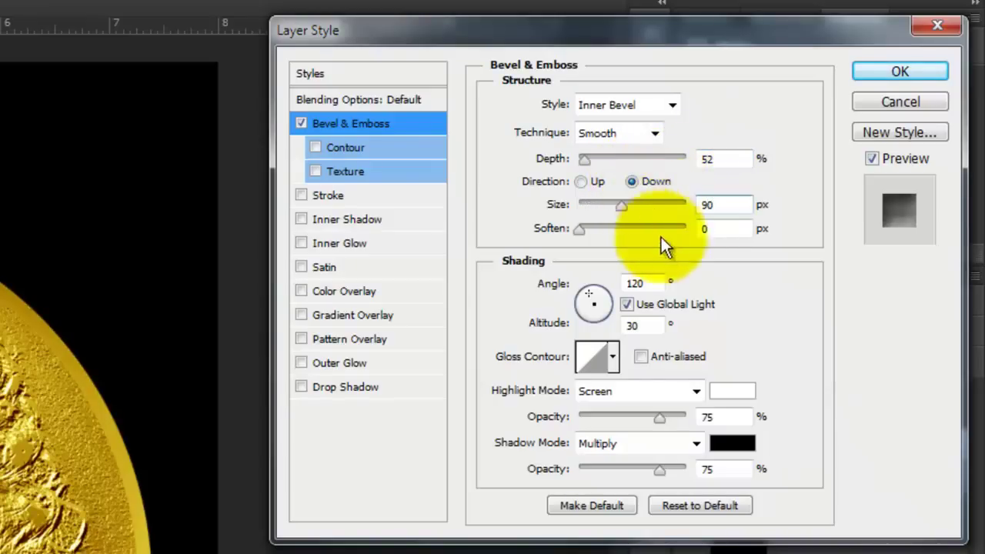
pyautogui.doubleClick(720, 416)
pyautogui.write('57')
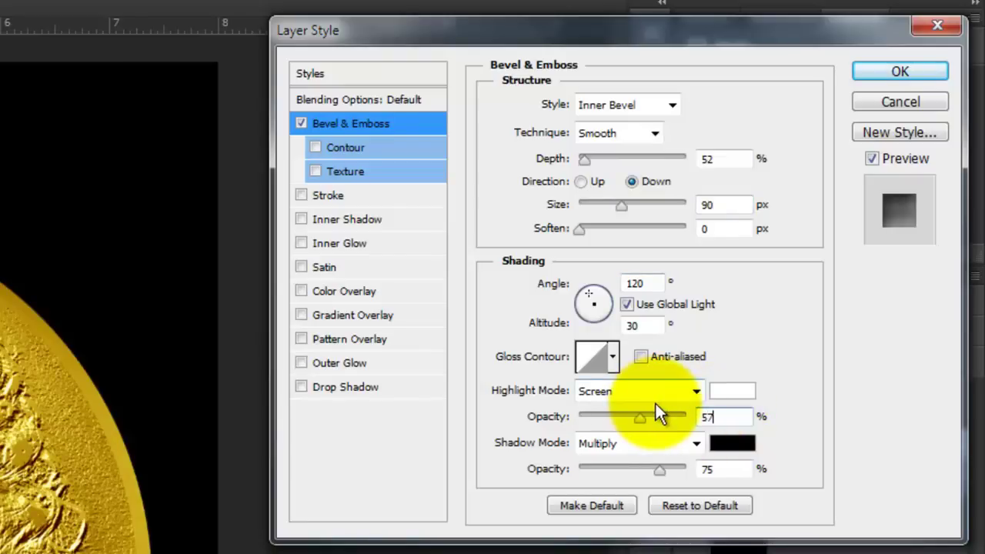
pyautogui.doubleClick(706, 469)
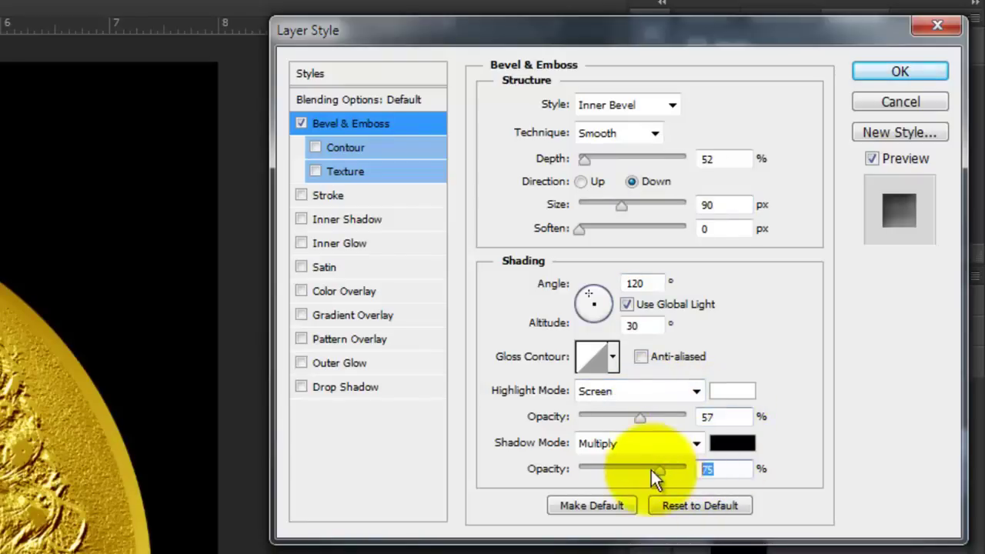
pyautogui.write('60')
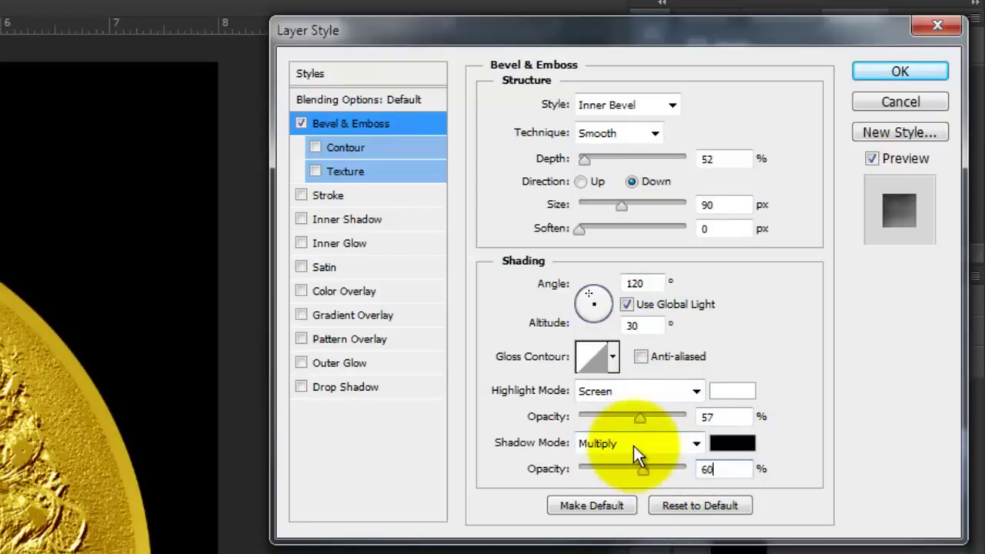
pyautogui.click(873, 72)
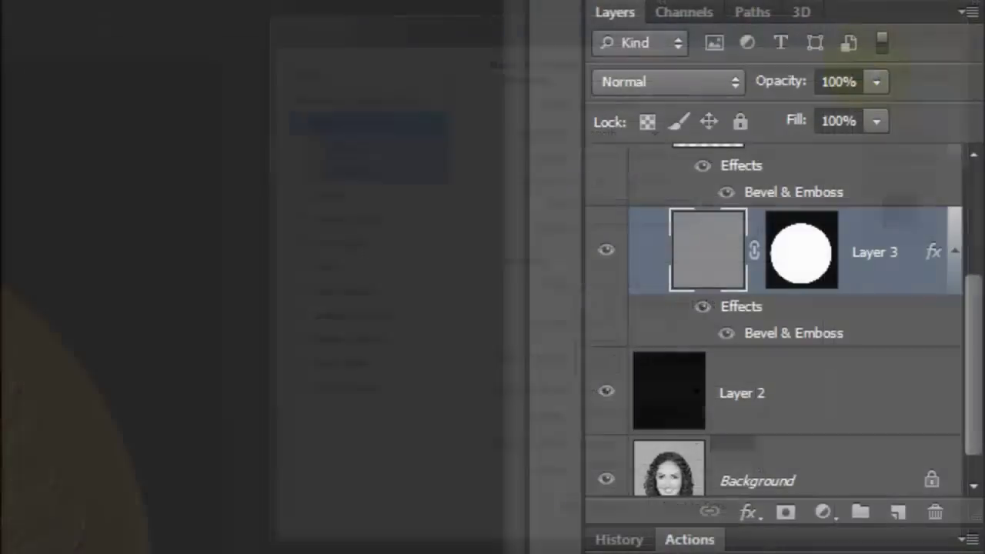
# Step: Load Layer 3's circular mask as a selection and create Layer 4 beneath it
pyautogui.press('ctrl')
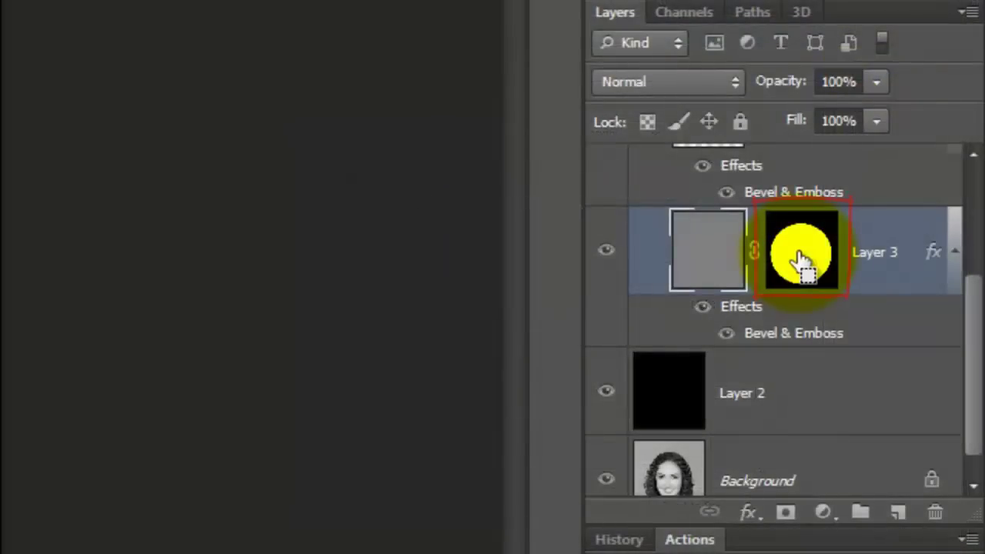
pyautogui.keyDown('ctrl'); pyautogui.click(799, 257); pyautogui.keyUp('ctrl')
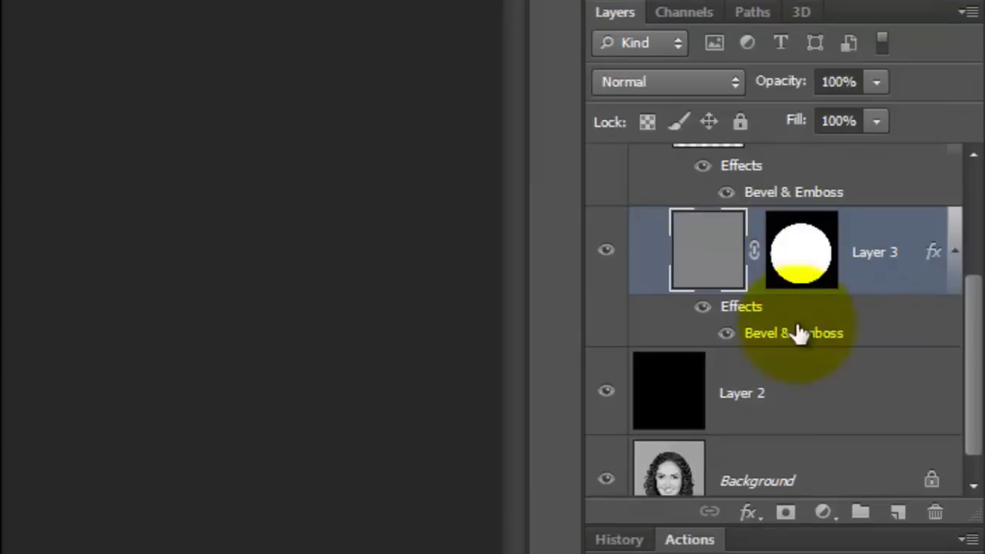
pyautogui.press('ctrl')
pyautogui.keyDown('ctrl'); pyautogui.click(897, 517); pyautogui.keyUp('ctrl')
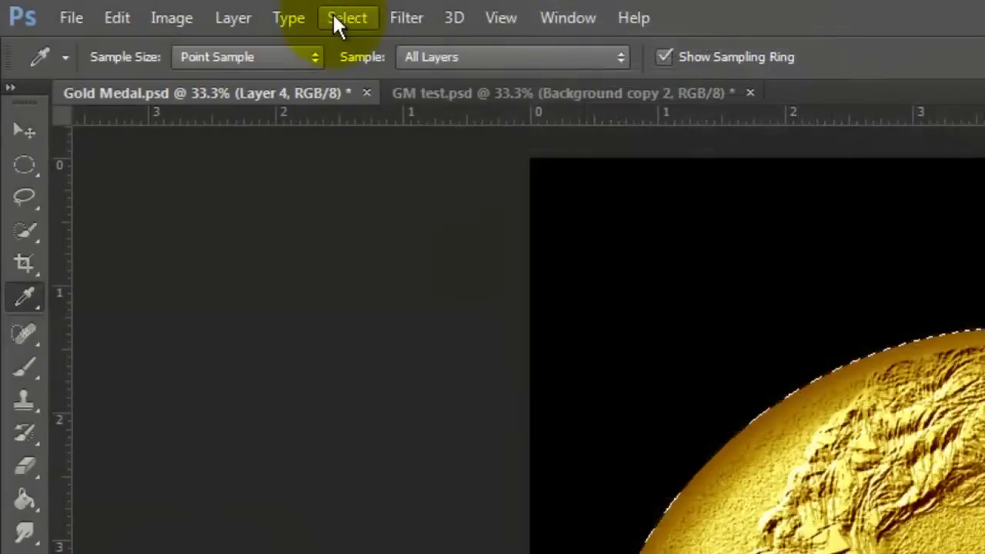
# Step: Fill the circle on Layer 4 with 40% grey 666666
pyautogui.click(343, 20)
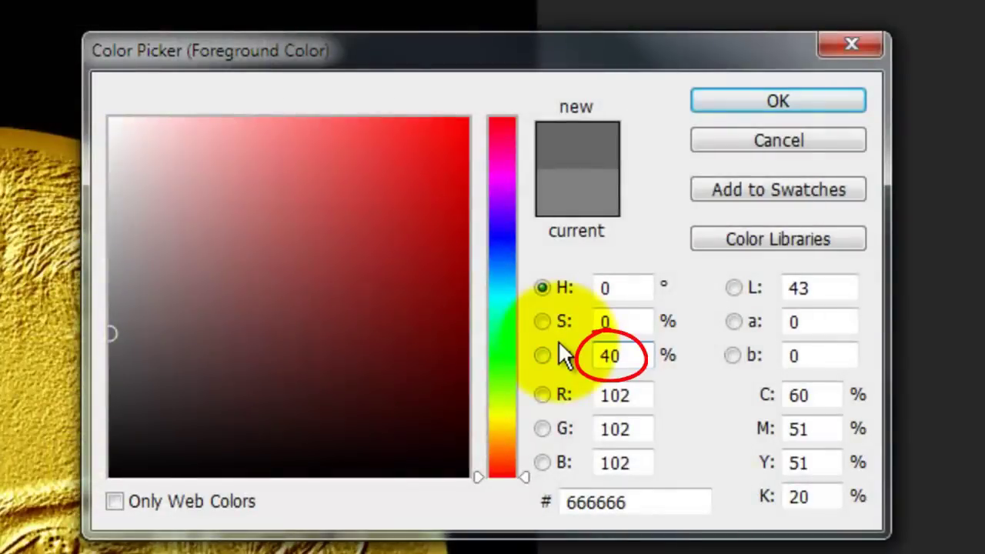
pyautogui.click(746, 104)
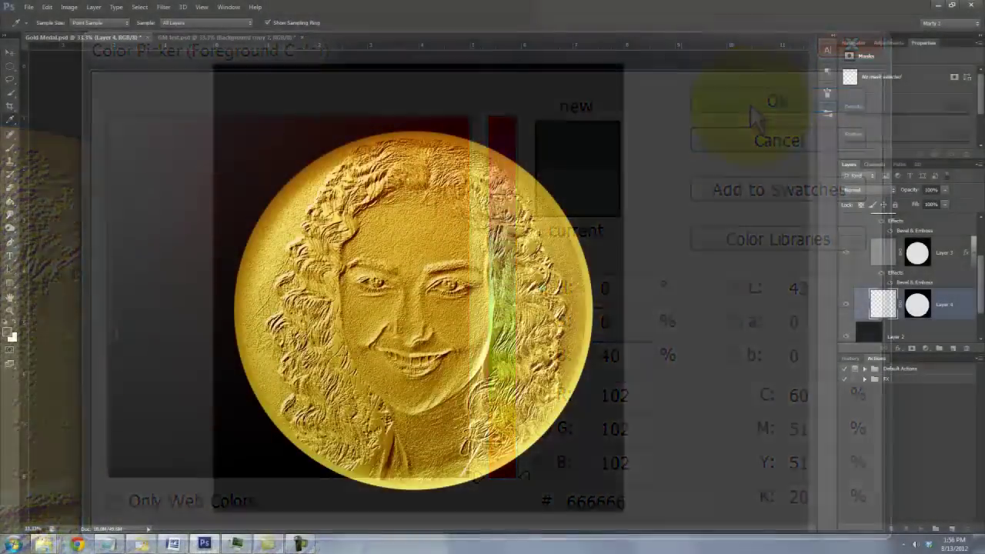
pyautogui.hotkey('alt', 'Delete')
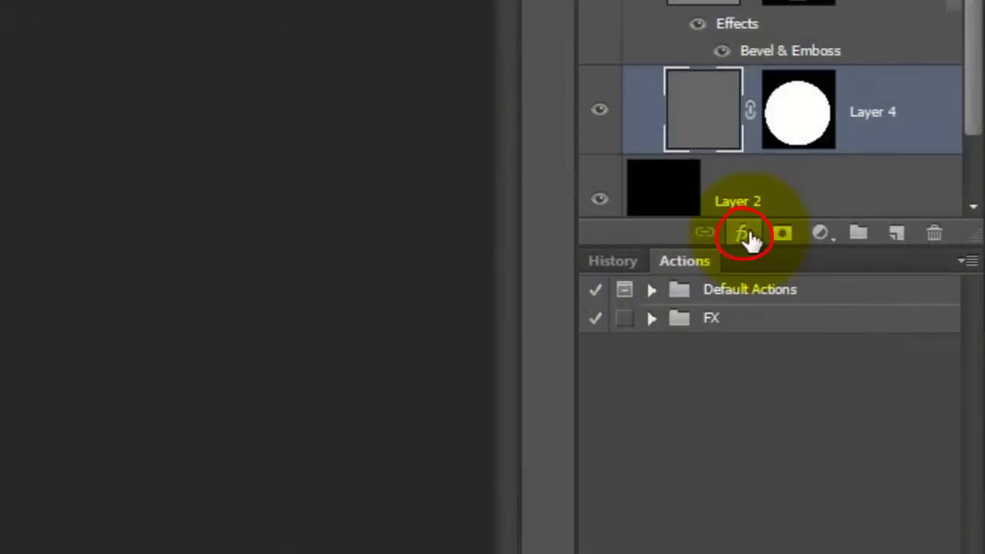
# Step: Add Bevel & Emboss to Layer 4: size 50 px, local angle 129°, altitude 58°
pyautogui.click(743, 232)
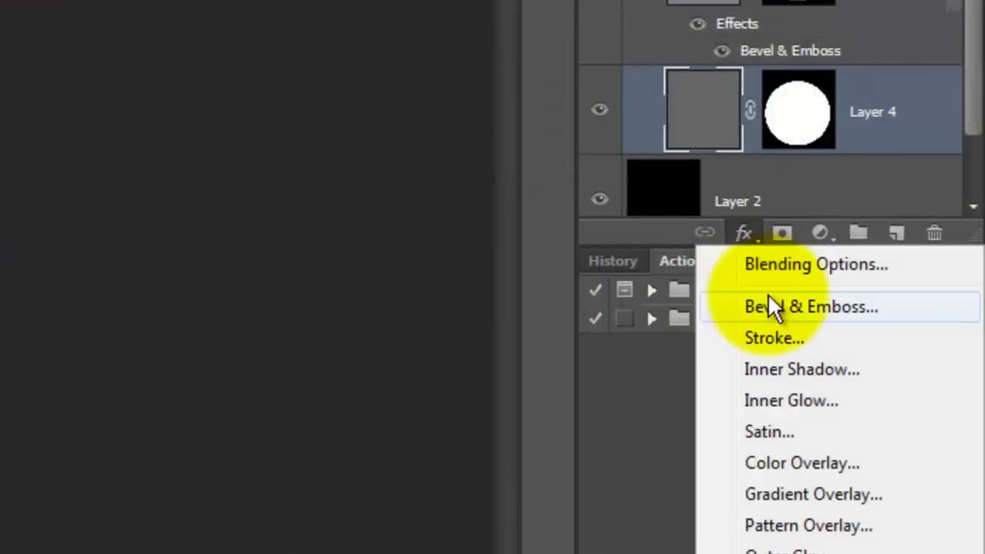
pyautogui.click(777, 307)
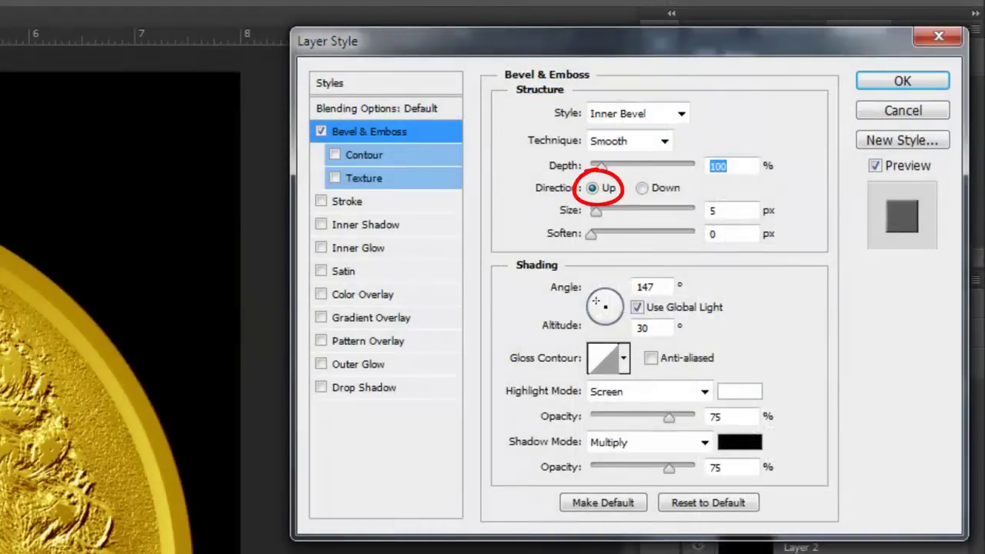
pyautogui.click(714, 210)
pyautogui.write('0')
pyautogui.click(637, 307)
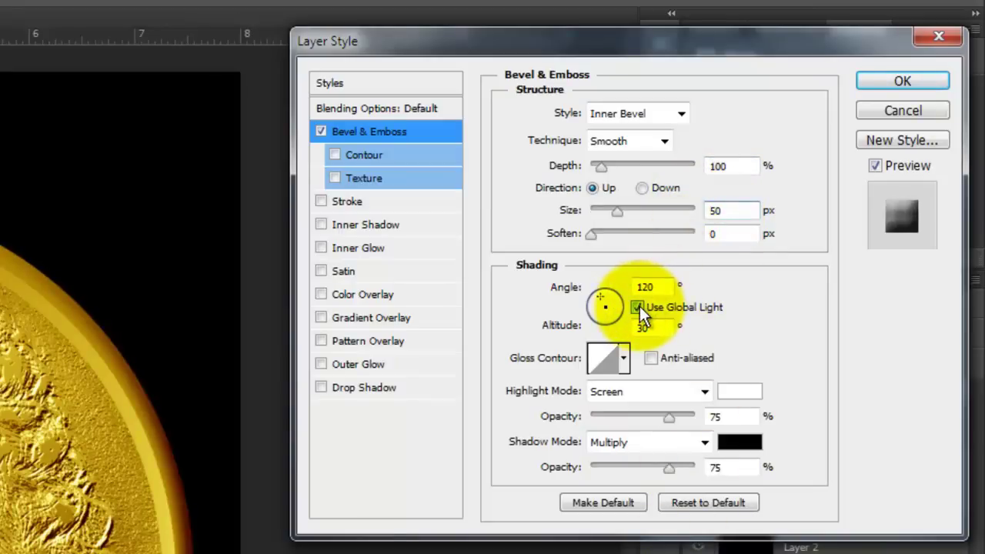
pyautogui.doubleClick(648, 287)
pyautogui.write('125')
pyautogui.press('BackSpace')
pyautogui.write('9')
pyautogui.press('Tab')
pyautogui.press('Tab')
pyautogui.write('58')
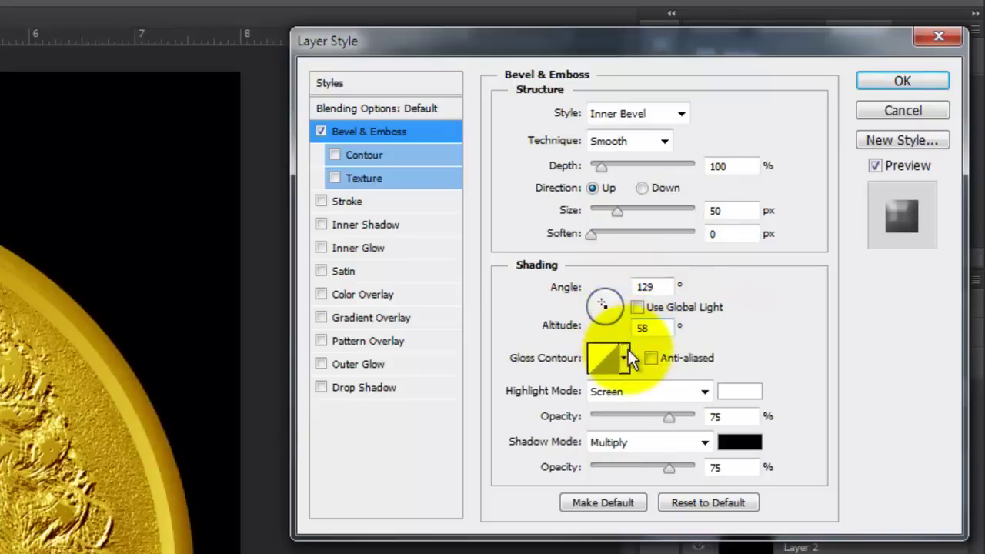
# Step: Use Ring - Double gloss, 100% highlight, and Normal shadow mode at 60%
pyautogui.click(624, 355)
pyautogui.click(573, 411)
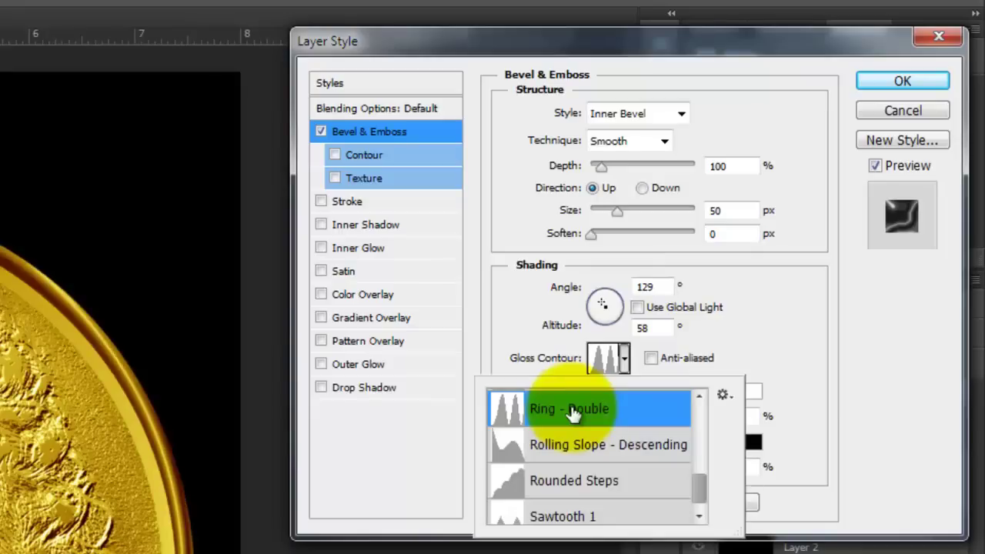
pyautogui.click(712, 369)
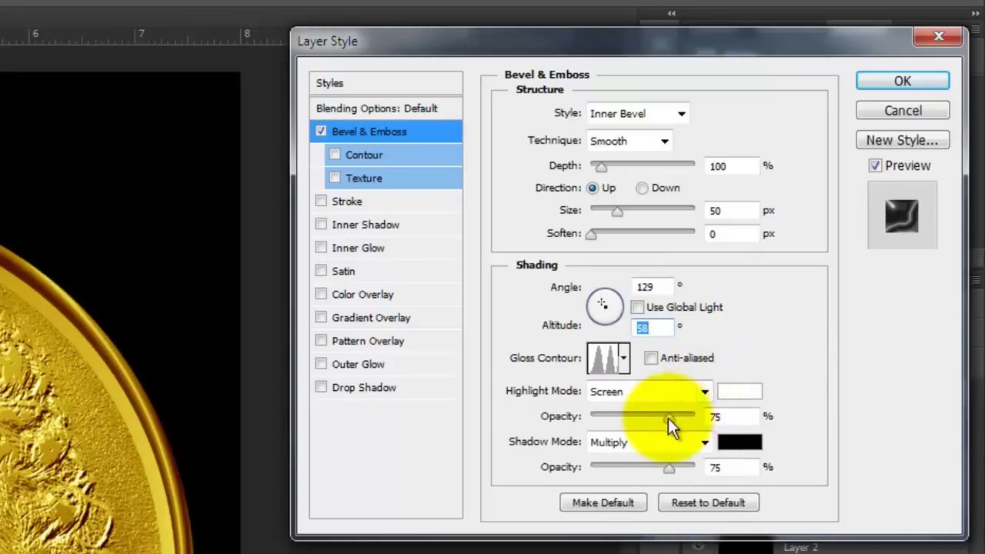
pyautogui.moveTo(667, 417); pyautogui.dragTo(710, 421)
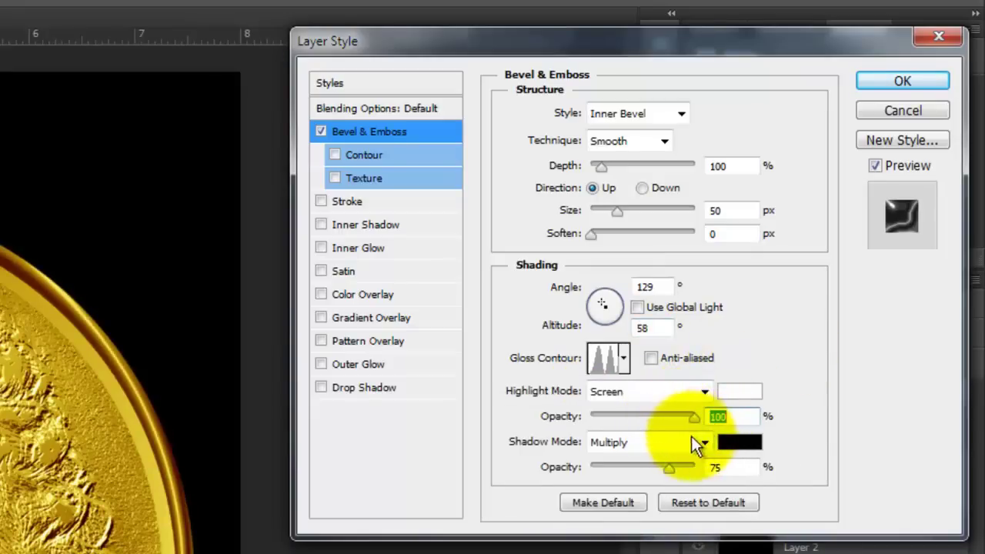
pyautogui.click(704, 443)
pyautogui.scroll(3, 674, 466)
pyautogui.click(674, 464)
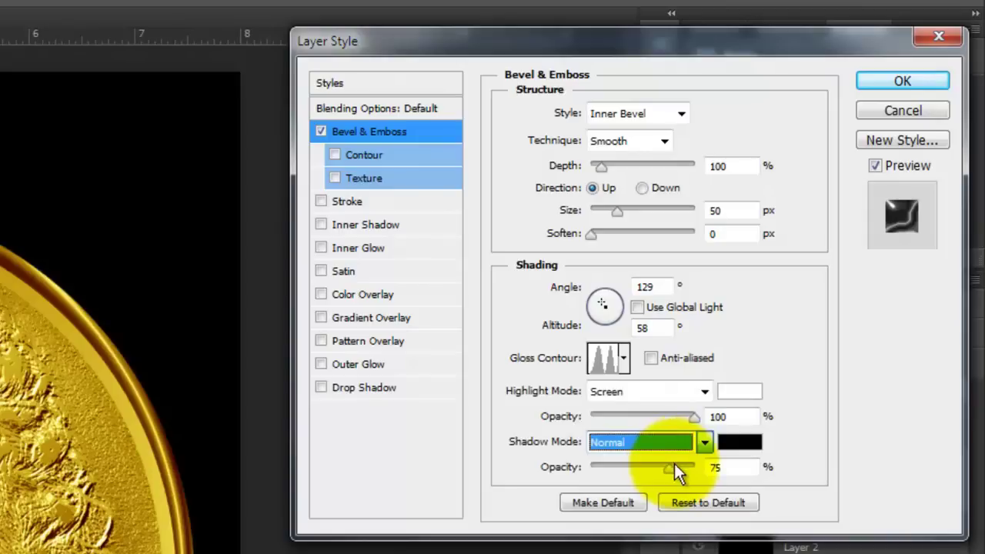
pyautogui.doubleClick(715, 467)
pyautogui.write('60')
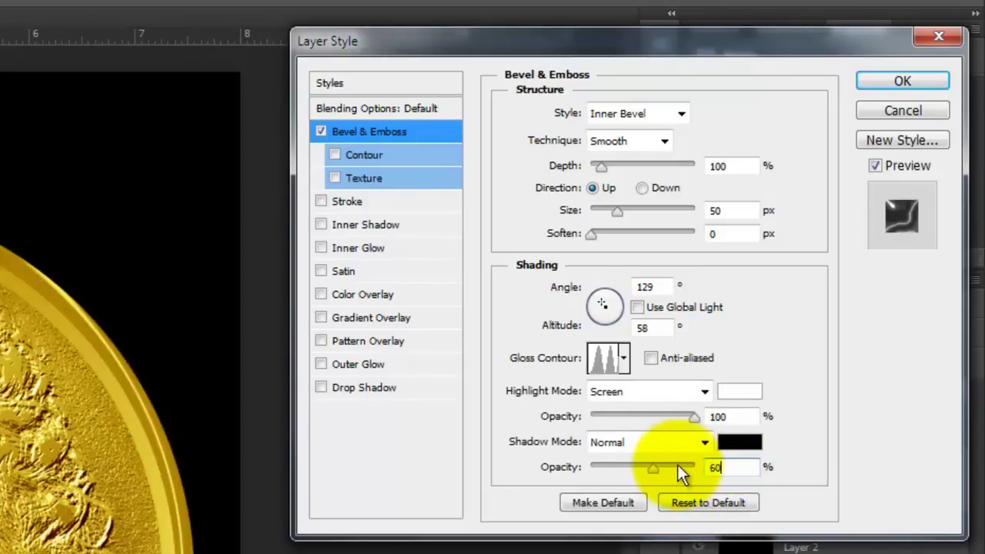
# Step: Add a drop shadow: opacity 68%, distance 26 px, spread 5%, size 57 px
pyautogui.click(377, 389)
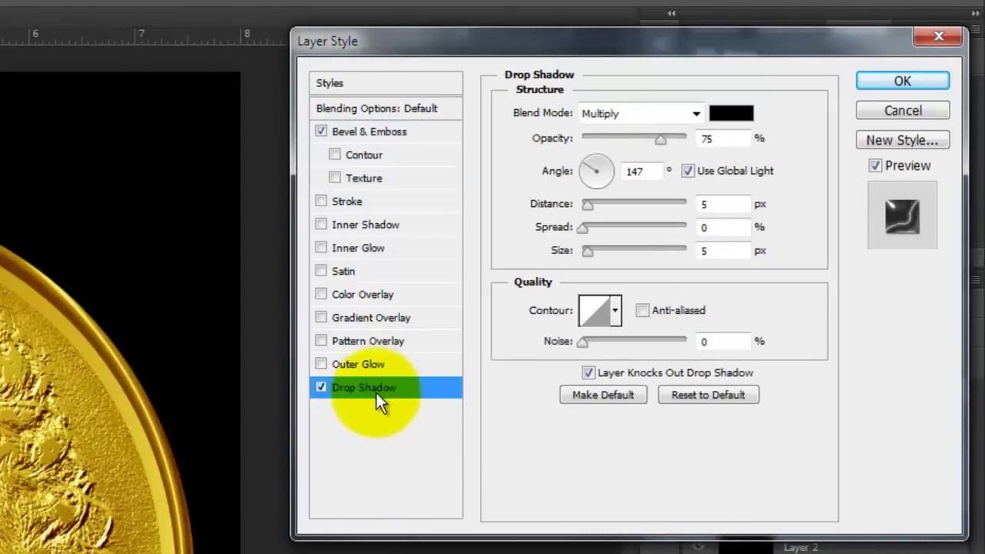
pyautogui.doubleClick(704, 139)
pyautogui.write('6')
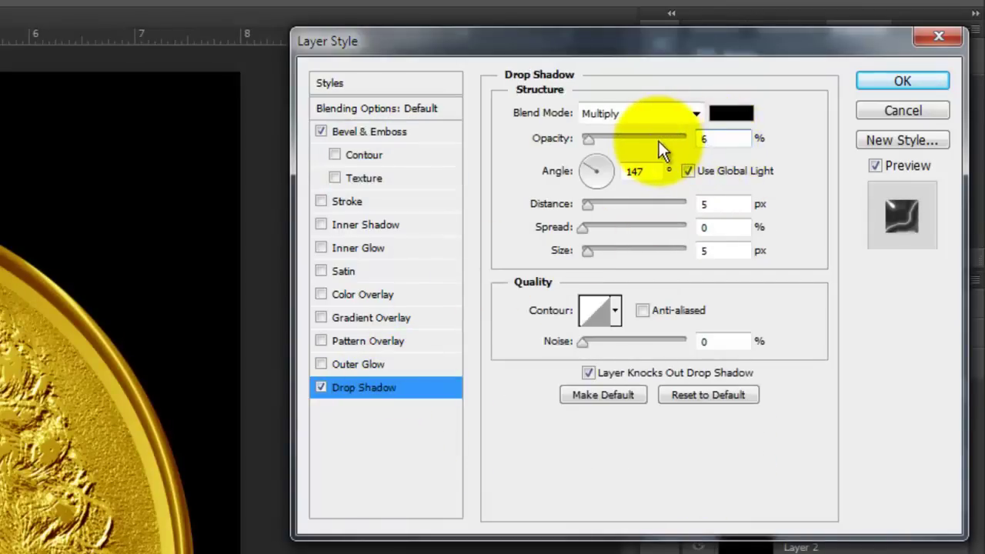
pyautogui.write('8')
pyautogui.doubleClick(711, 205)
pyautogui.write('26')
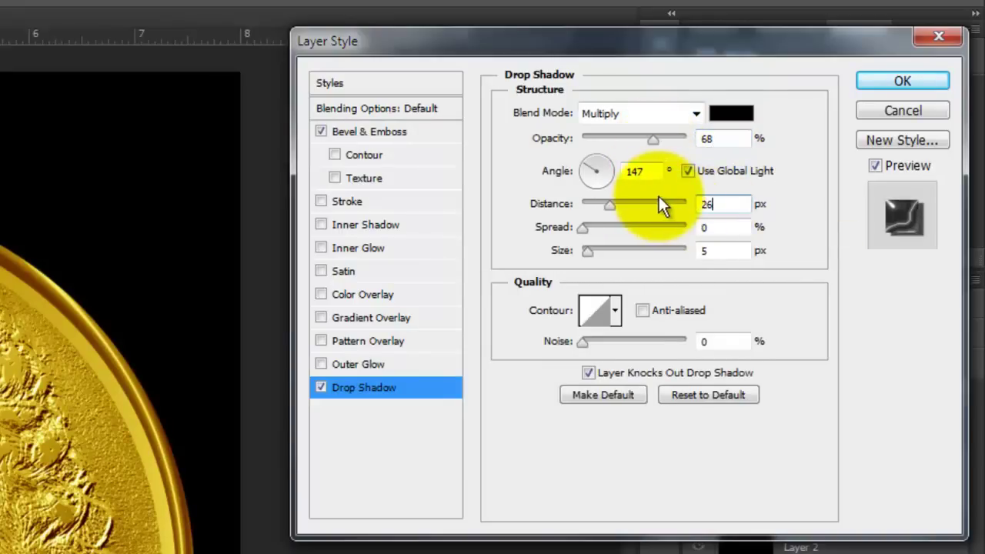
pyautogui.doubleClick(708, 227)
pyautogui.write('5')
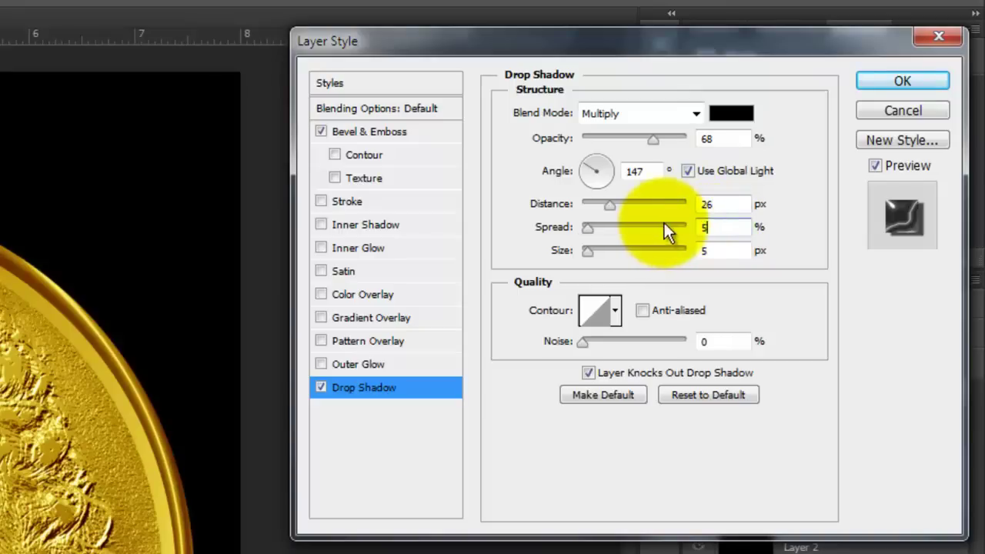
pyautogui.doubleClick(710, 254)
pyautogui.write('57')
pyautogui.click(873, 80)
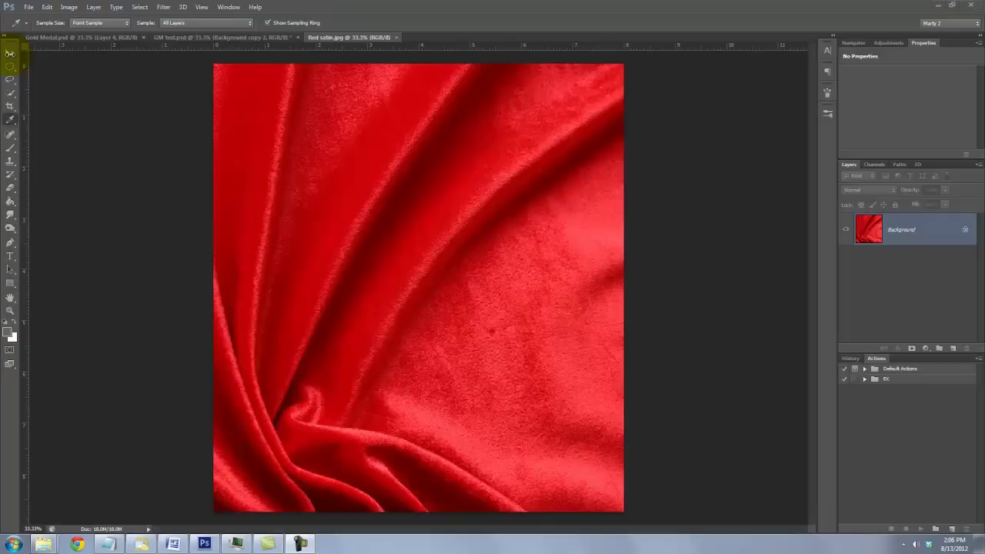
# Step: Drag the Red satin image into Gold Medal and place Layer 5 below Layer 4, above Layer 2
pyautogui.click(10, 52)
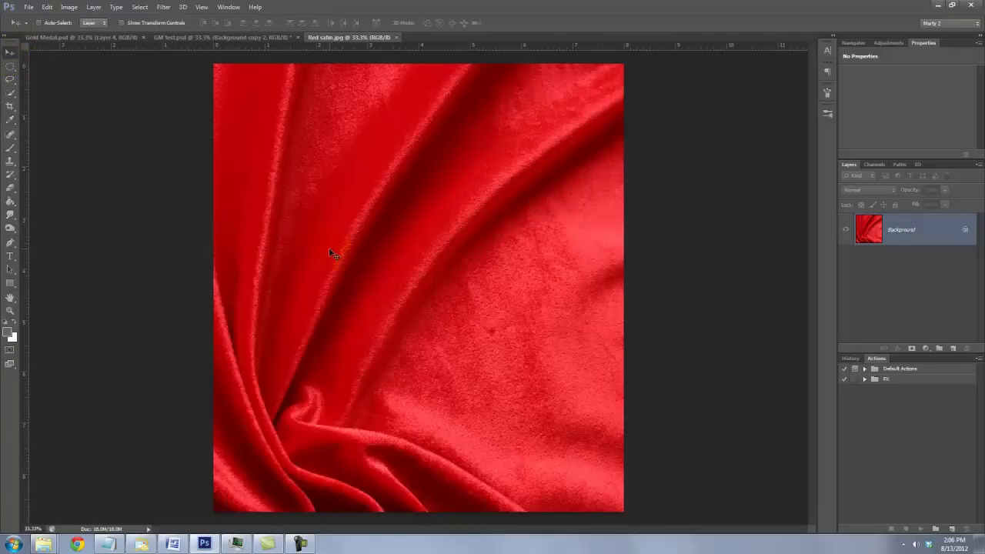
pyautogui.moveTo(328, 249); pyautogui.dragTo(81, 42)
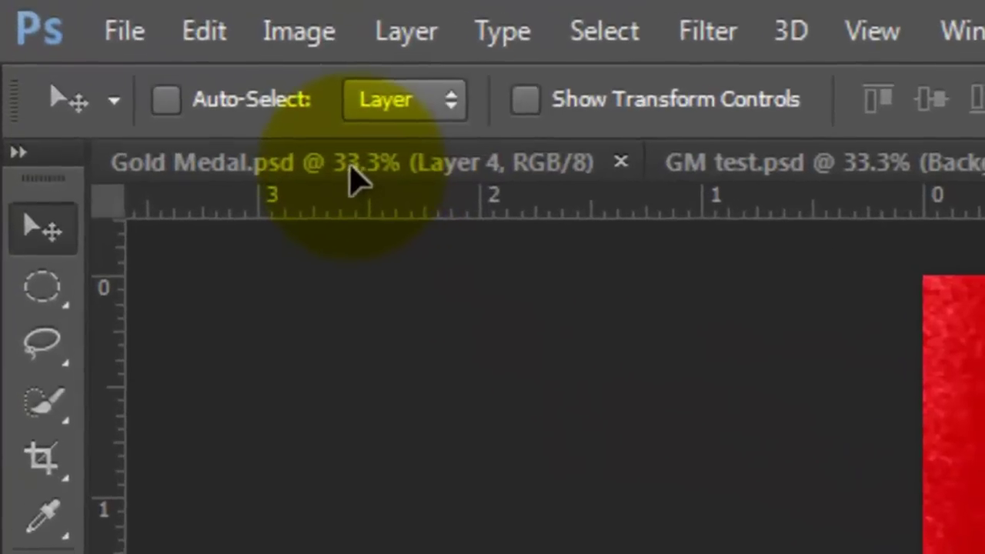
pyautogui.moveTo(353, 181); pyautogui.dragTo(359, 177)
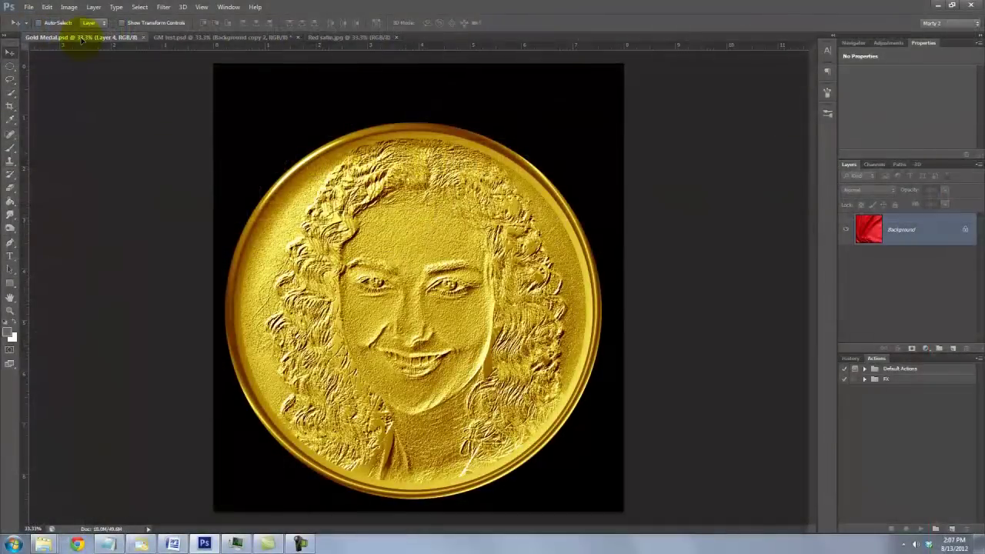
pyautogui.moveTo(82, 40); pyautogui.dragTo(259, 173)
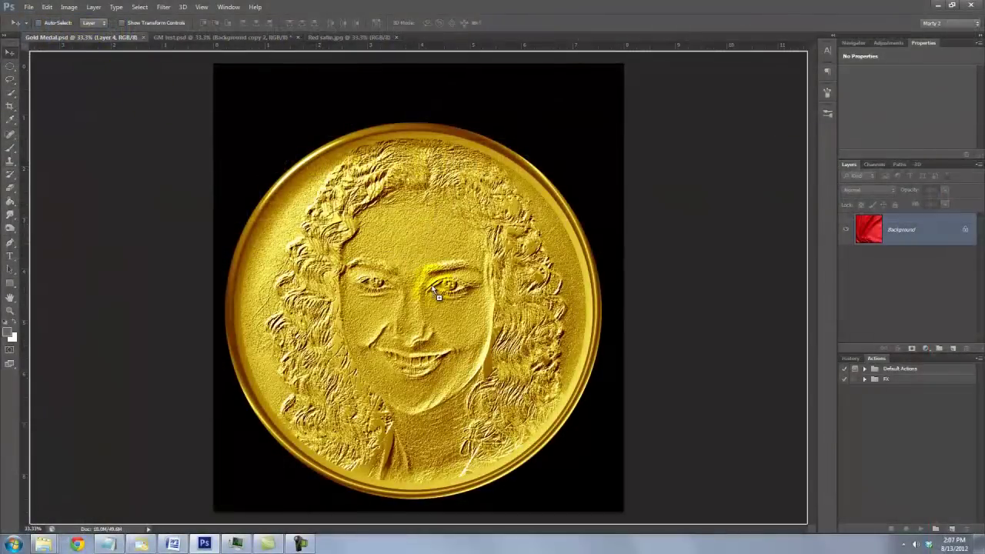
pyautogui.moveTo(436, 294); pyautogui.dragTo(436, 292)
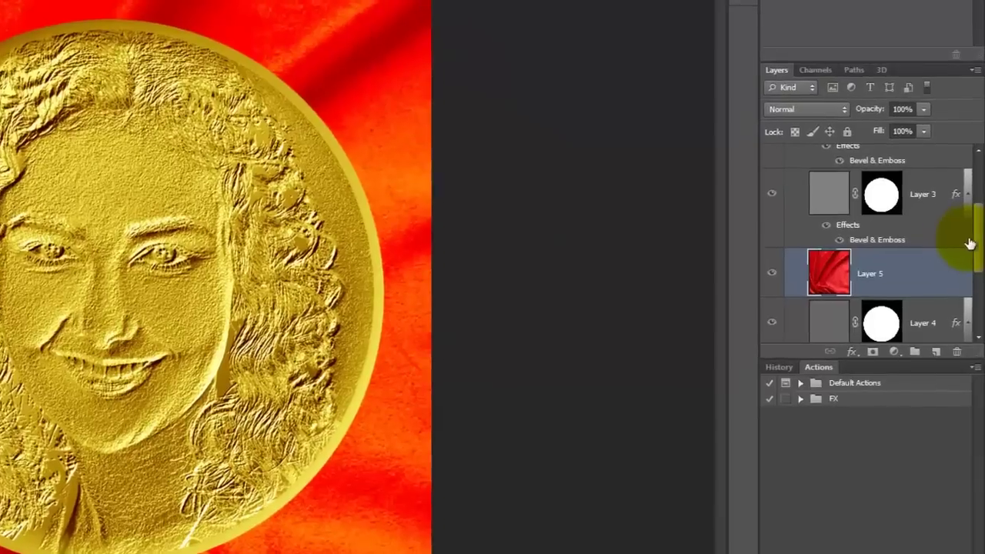
pyautogui.scroll(-2, 971, 286)
pyautogui.moveTo(910, 197); pyautogui.dragTo(899, 306)
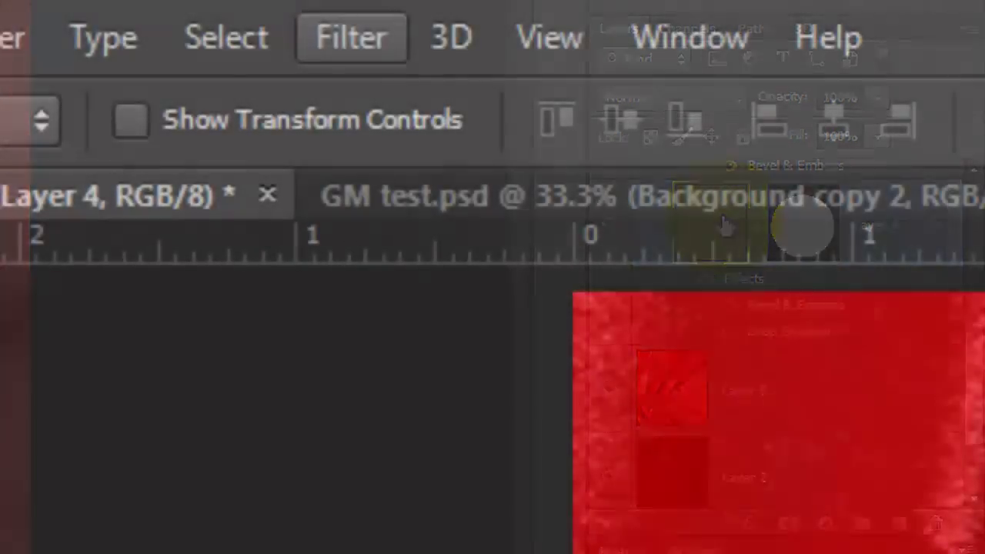
# Step: Convert the medal layer to a smart object and add a layer mask to Layer 4
pyautogui.click(346, 38)
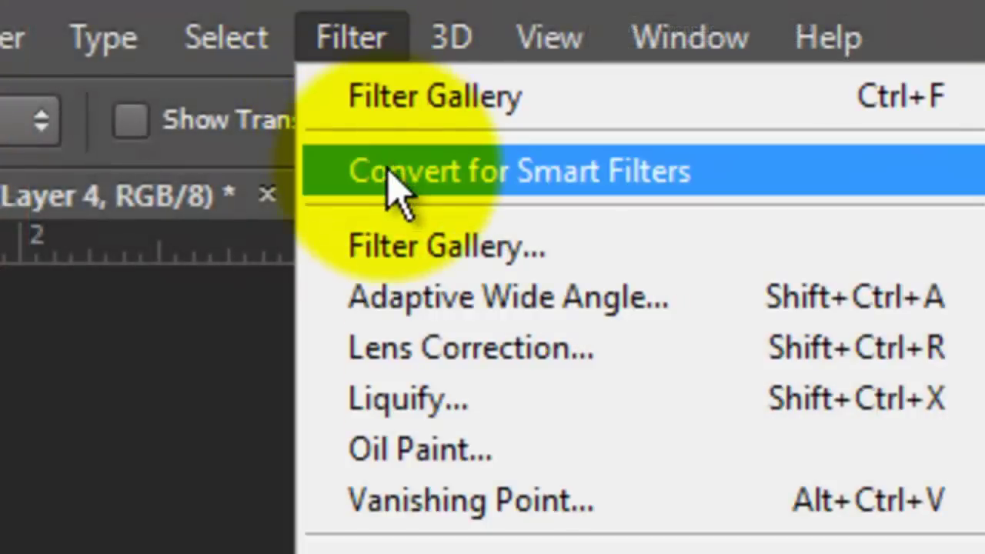
pyautogui.click(402, 189)
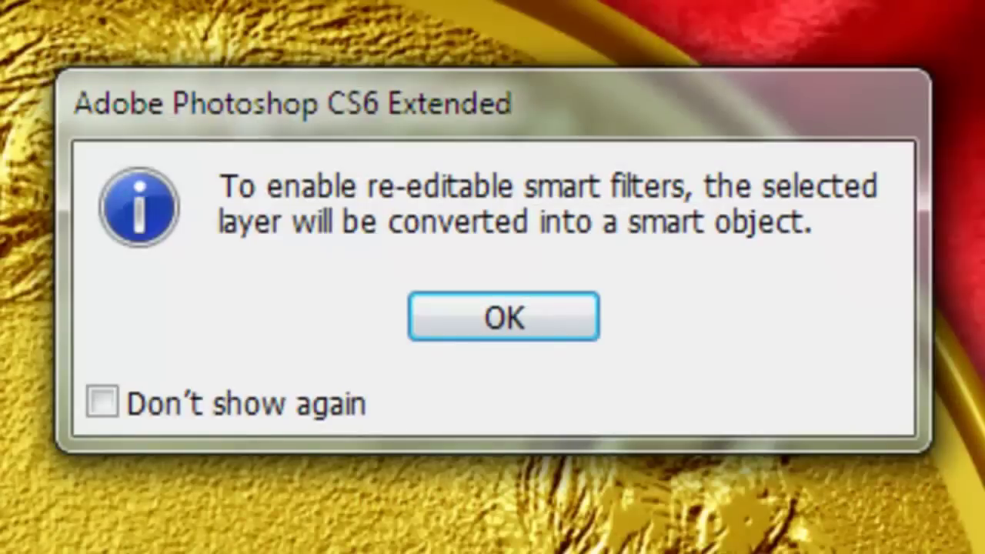
pyautogui.click(473, 317)
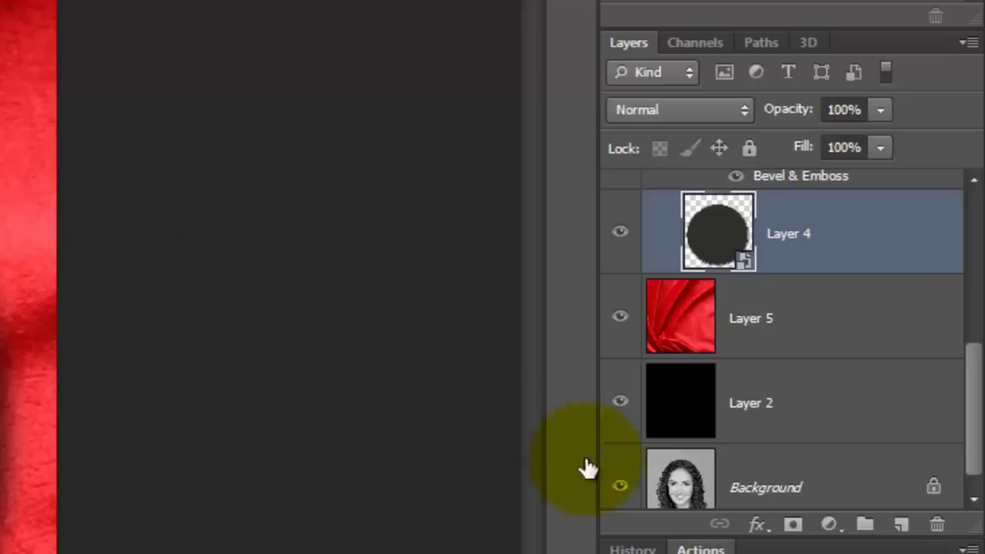
pyautogui.click(794, 525)
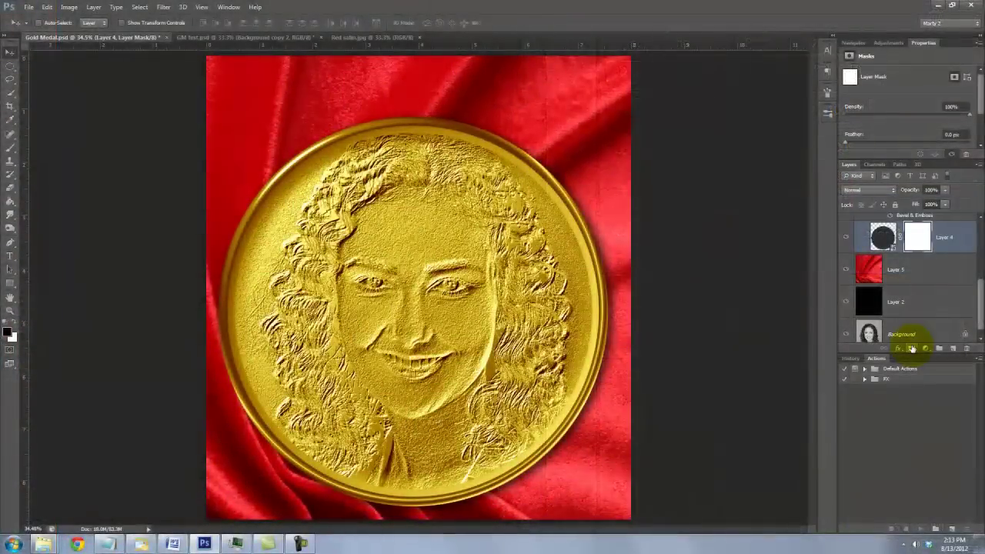
# Step: Zoom in on the medal's lower left and set up a 35 px, 0% hardness brush for the mask
pyautogui.press('z')
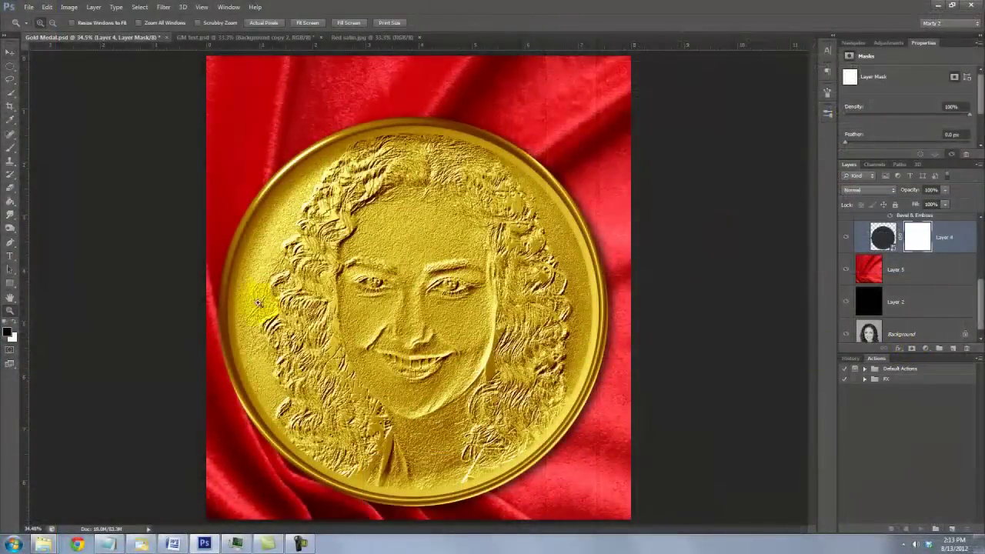
pyautogui.moveTo(229, 341); pyautogui.dragTo(370, 502)
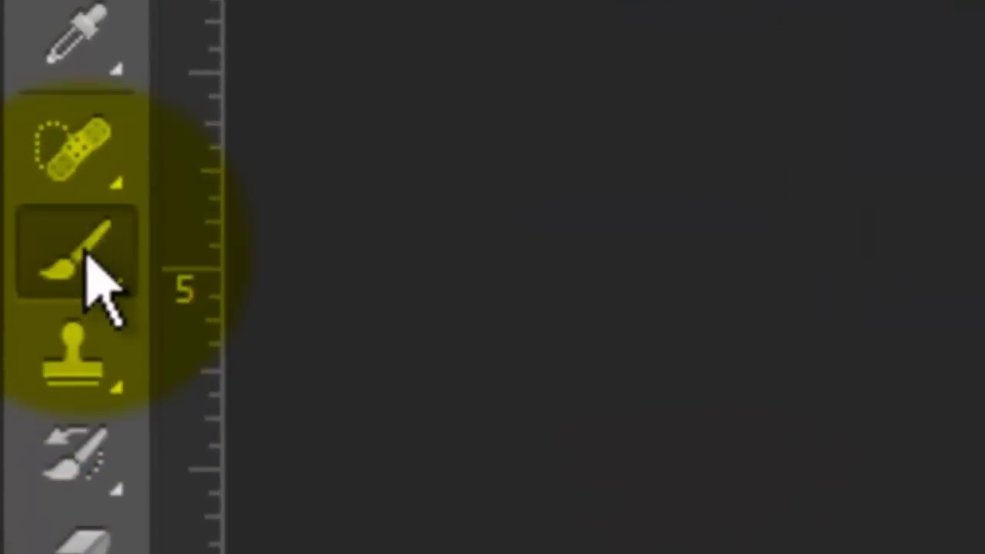
pyautogui.click(10, 147)
pyautogui.click(360, 245)
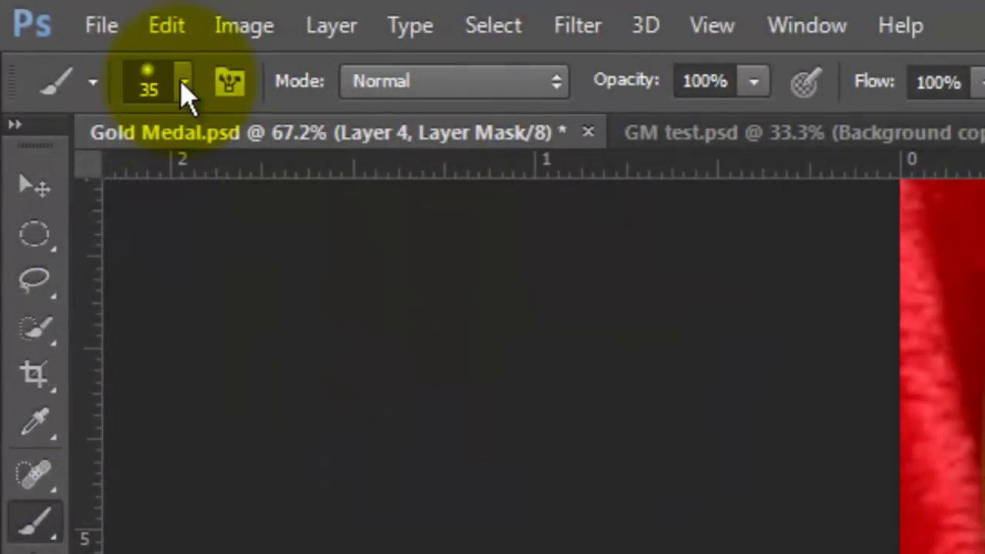
pyautogui.click(183, 82)
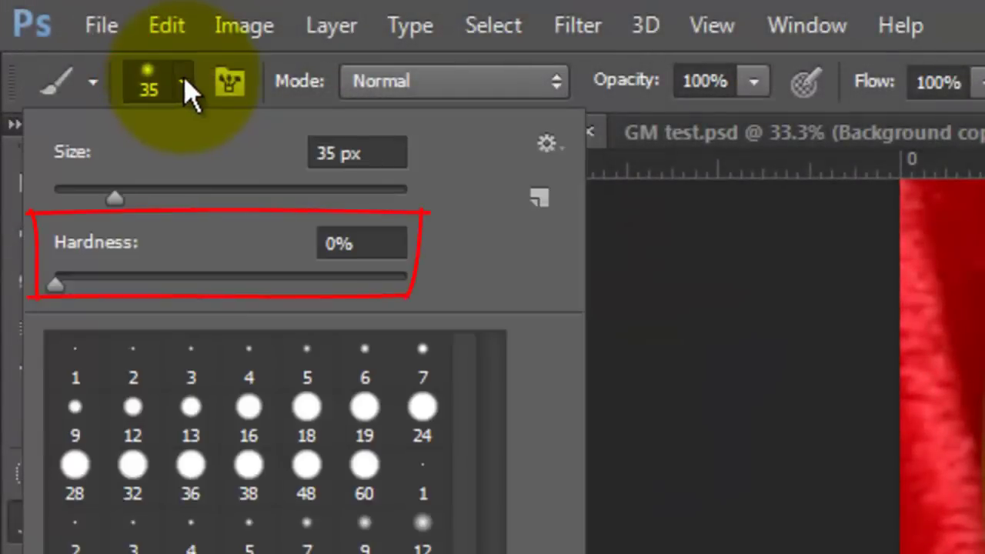
pyautogui.click(185, 83)
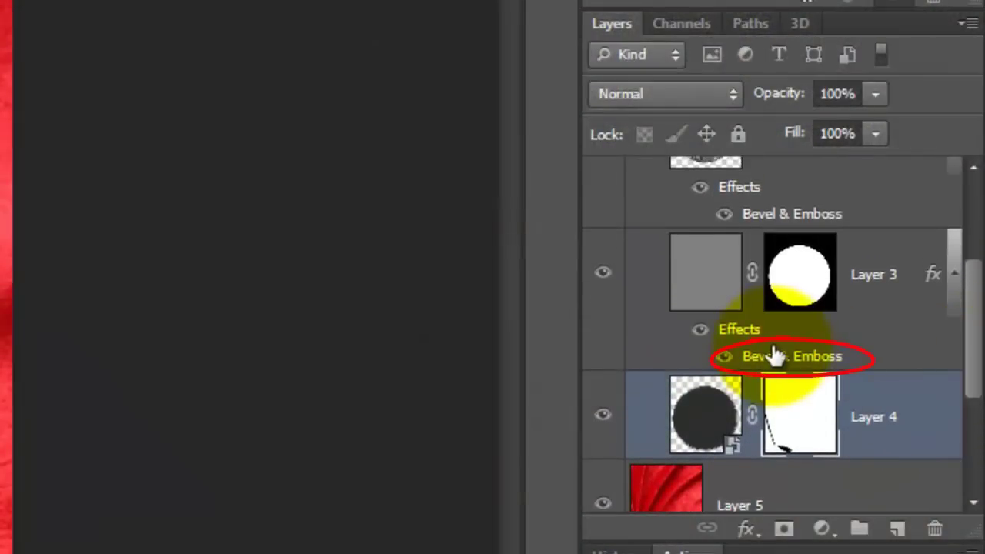
# Step: Set Layer 3's Bevel & Emboss to depth 60, size 30 px, independent 120° angle, and Ring gloss contour
pyautogui.doubleClick(773, 357)
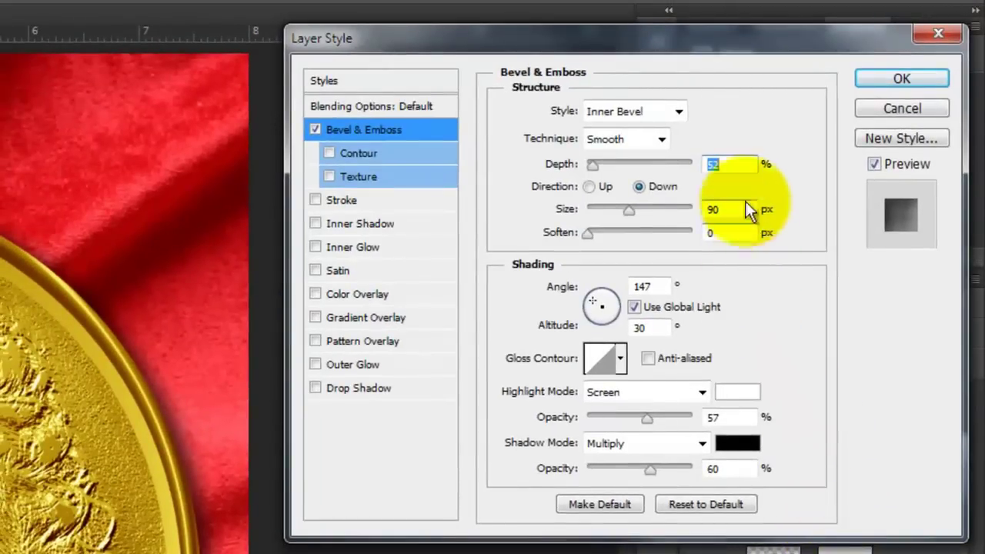
pyautogui.write('60')
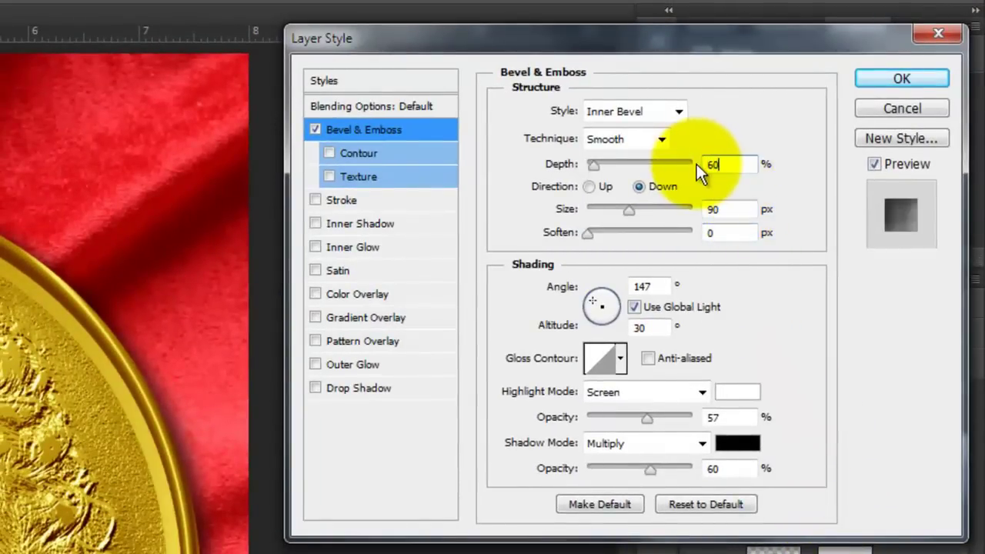
pyautogui.doubleClick(712, 209)
pyautogui.write('30')
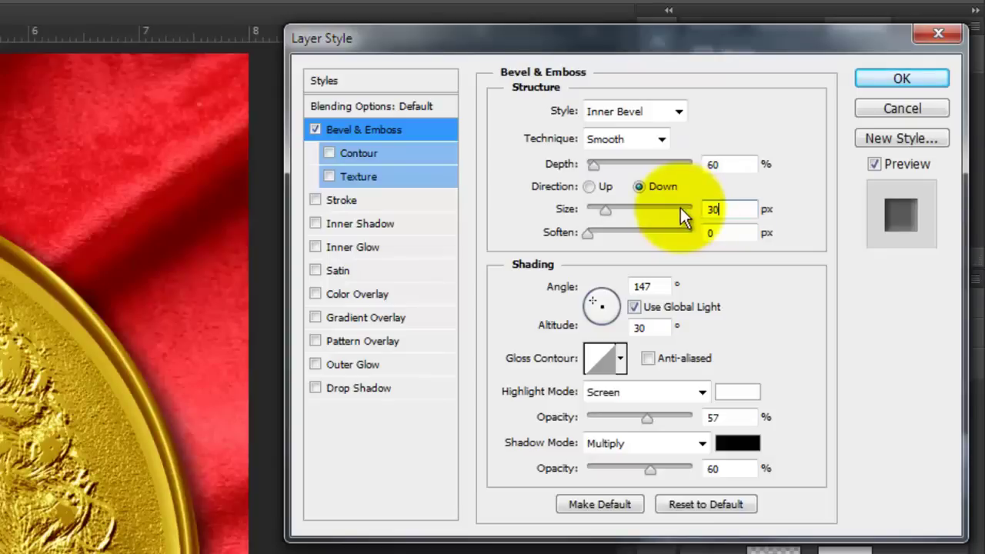
pyautogui.click(634, 307)
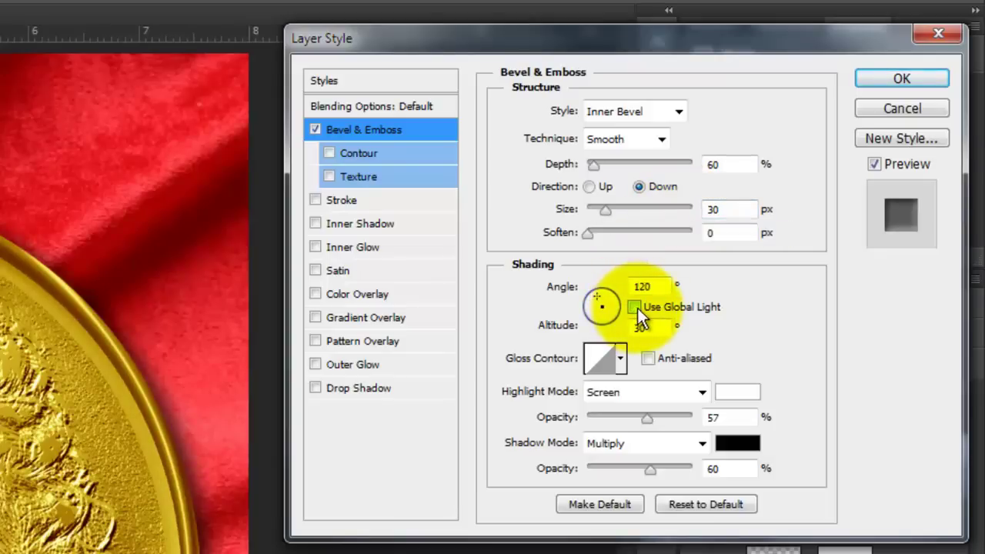
pyautogui.click(620, 358)
pyautogui.moveTo(697, 401); pyautogui.dragTo(692, 473)
pyautogui.click(638, 447)
pyautogui.press('Return')
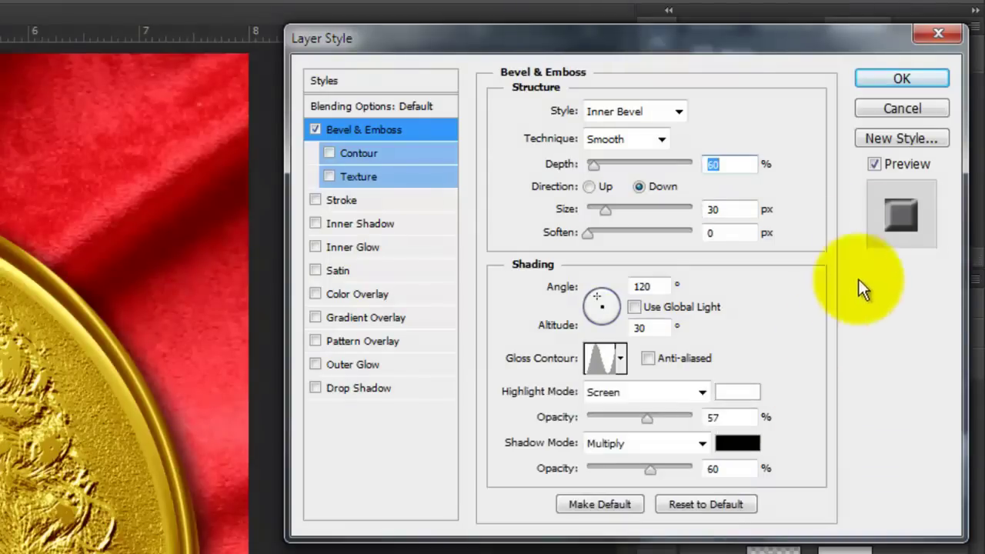
pyautogui.click(906, 85)
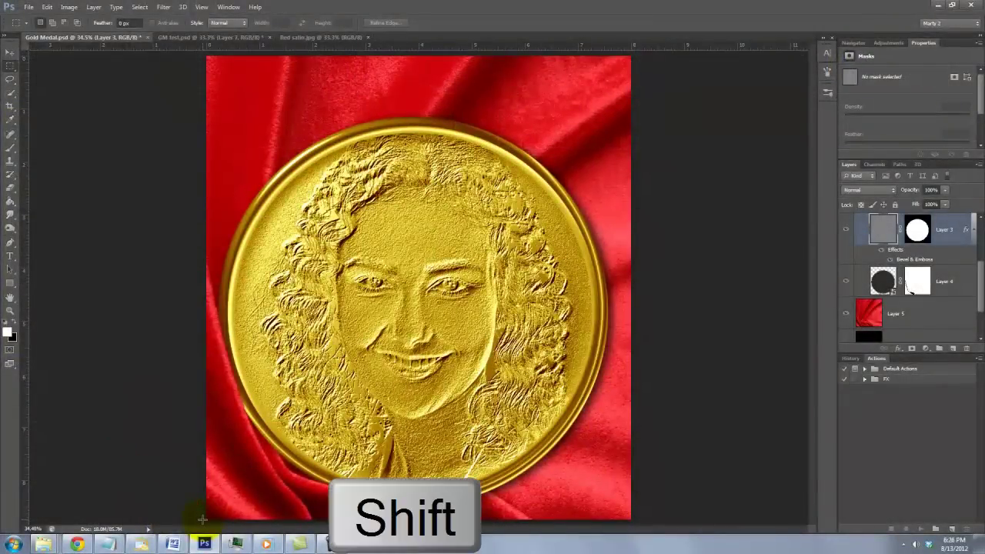
# Step: Crop the canvas to a square selection drawn from the bottom-left corner, then deselect
pyautogui.moveTo(204, 519); pyautogui.dragTo(389, 324)
pyautogui.moveTo(645, 142); pyautogui.dragTo(715, 63)
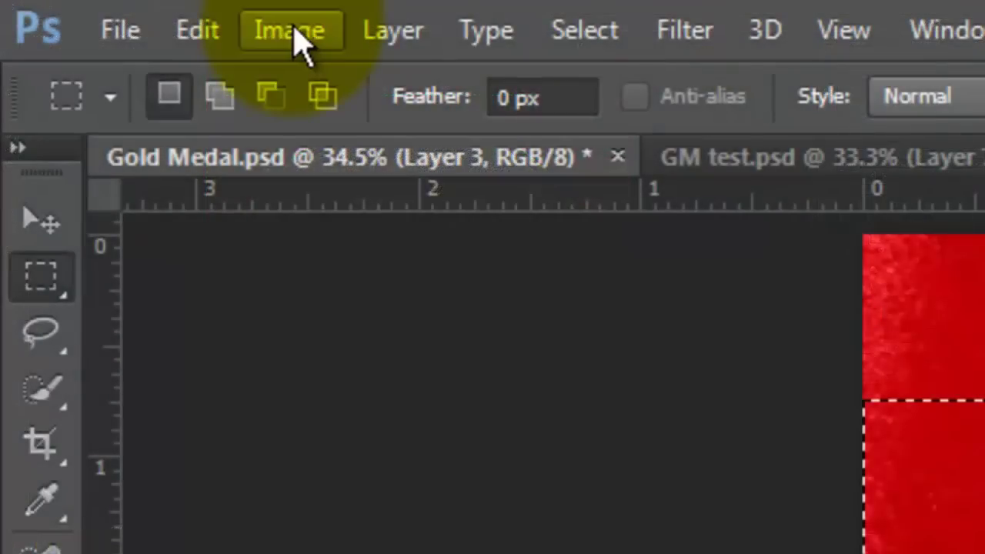
pyautogui.click(300, 46)
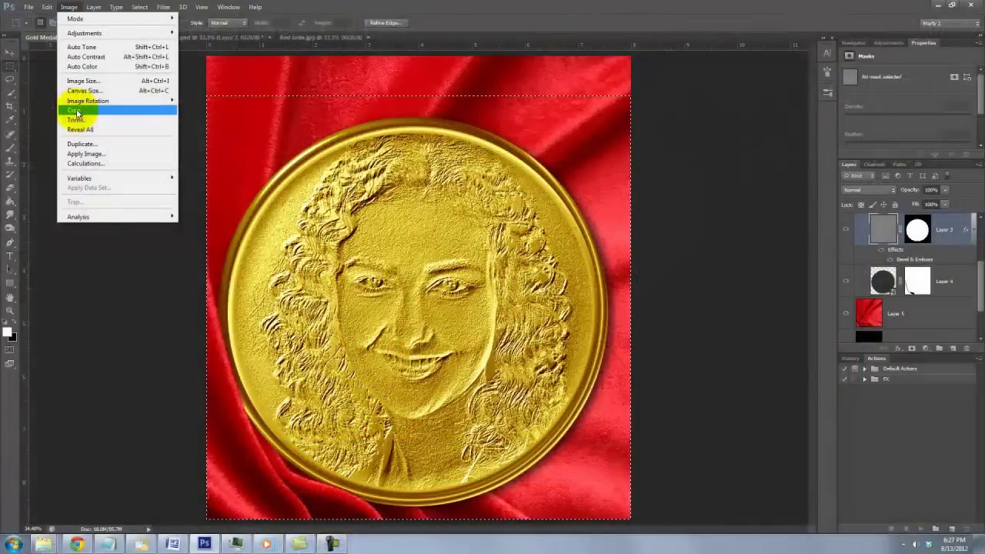
pyautogui.click(76, 113)
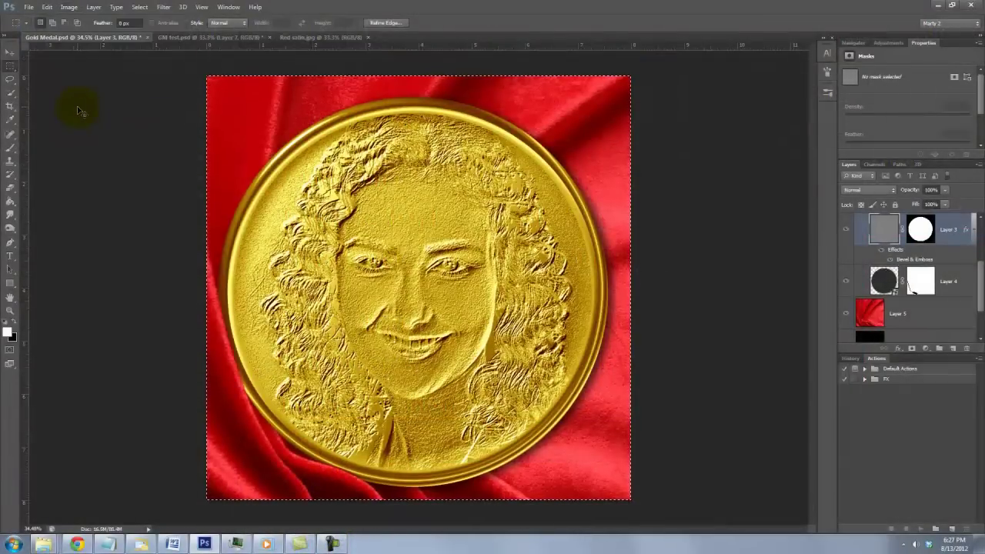
pyautogui.hotkey('ctrl', 'd')
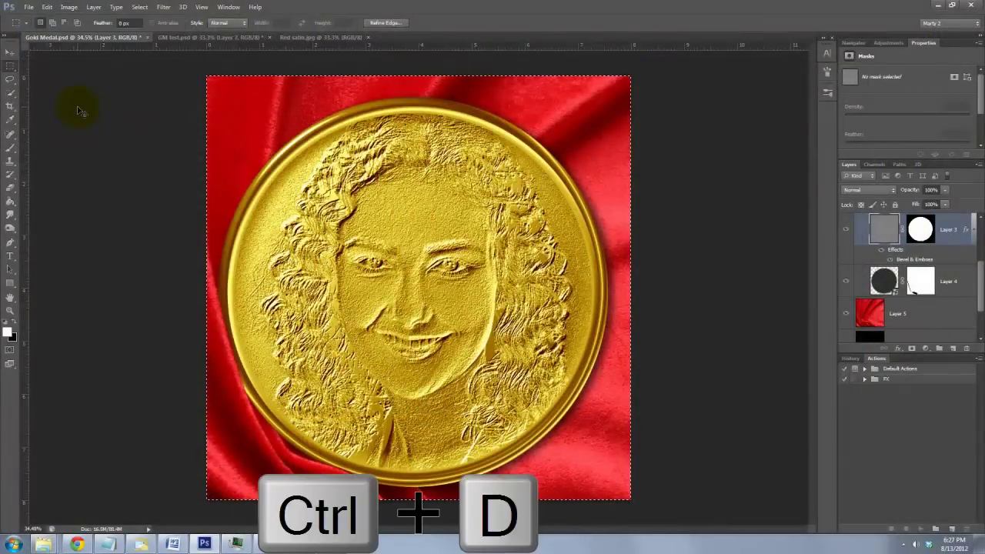